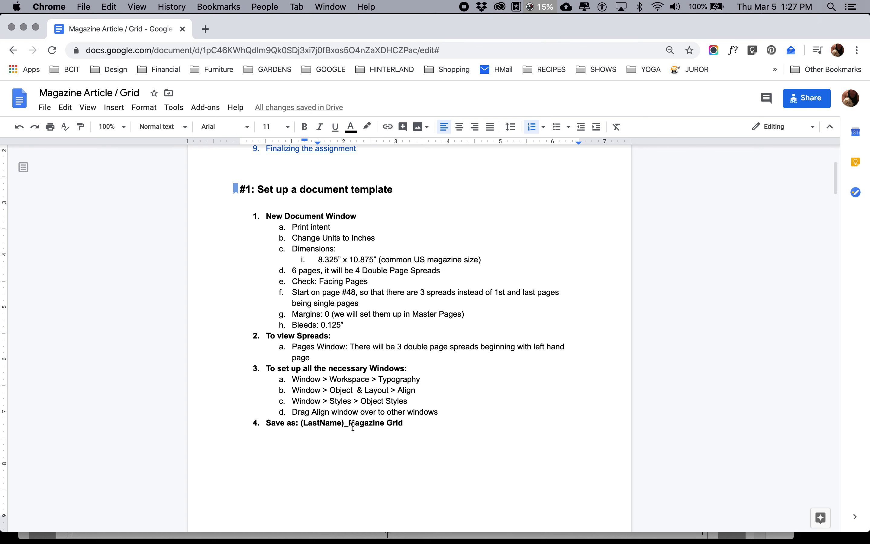
Skim the document template instructions and switch to InDesign to examine the finished magazine layout in normal and preview modes
scroll(353, 427, down, 10)
scroll(353, 426, up, 8)
scroll(352, 427, up, 4)
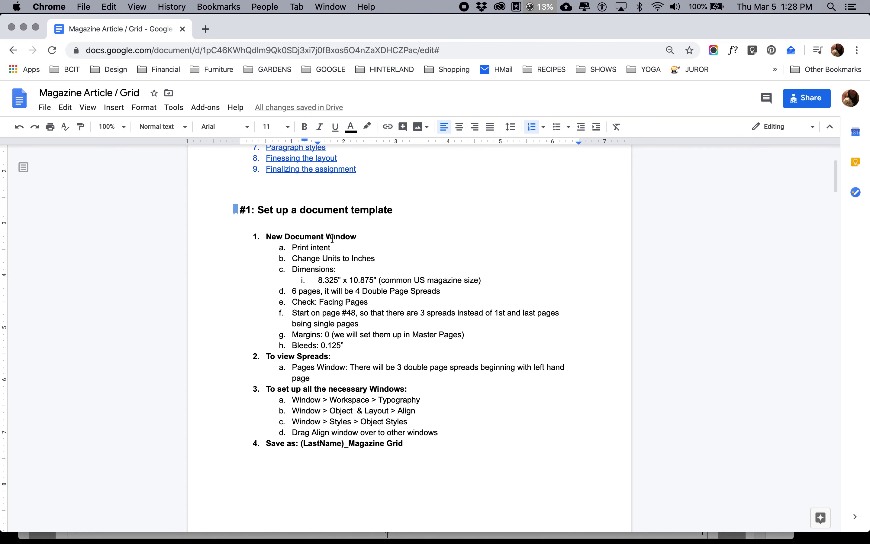
key(super+Tab)
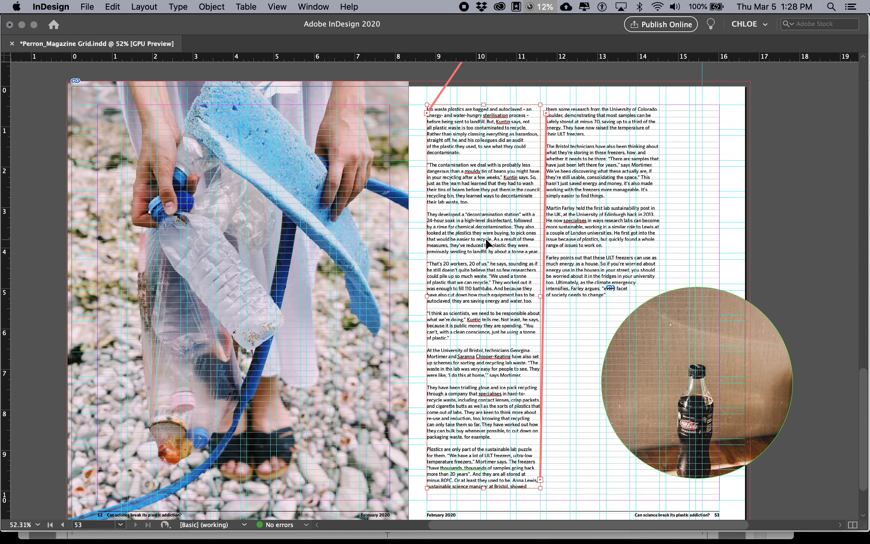
scroll(485, 246, up, 10)
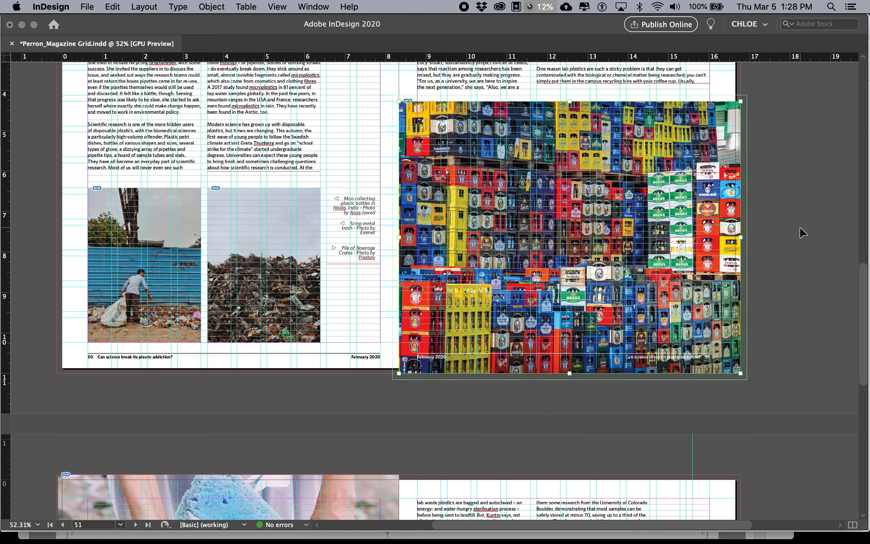
scroll(750, 231, up, 6)
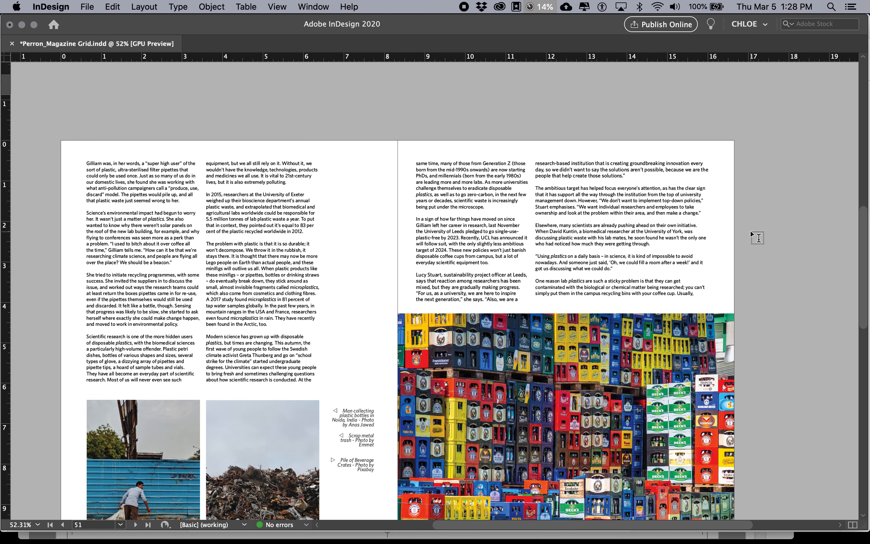
scroll(750, 231, up, 8)
key(w)
key(w)
scroll(456, 236, up, 3)
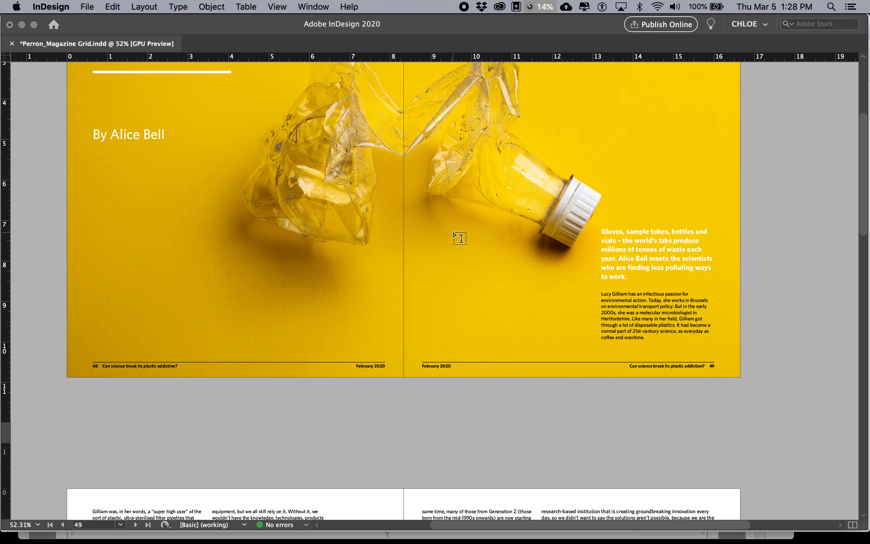
scroll(460, 238, up, 3)
Switch to Acrobat and page through the spreads of the exported magazine PDF
key(super+Tab)
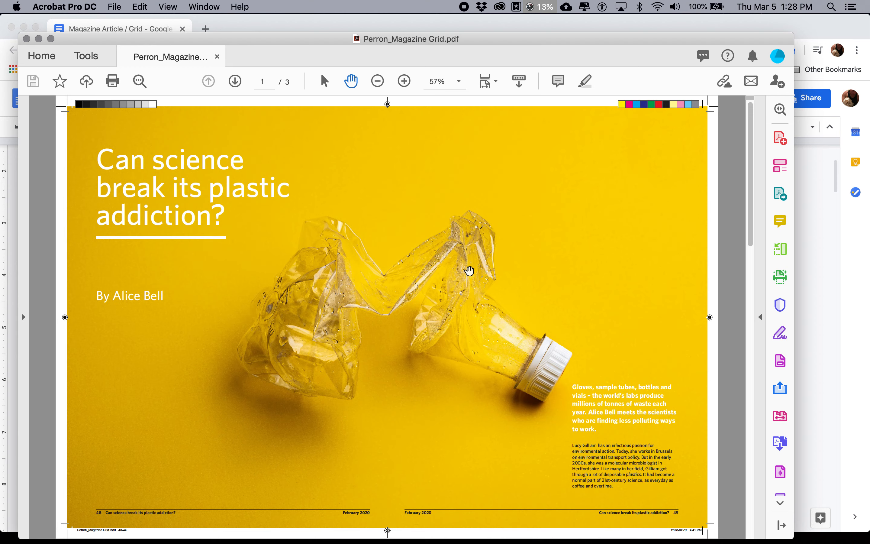
click(236, 85)
click(208, 81)
key(super+Tab)
key(super+Tab)
click(236, 81)
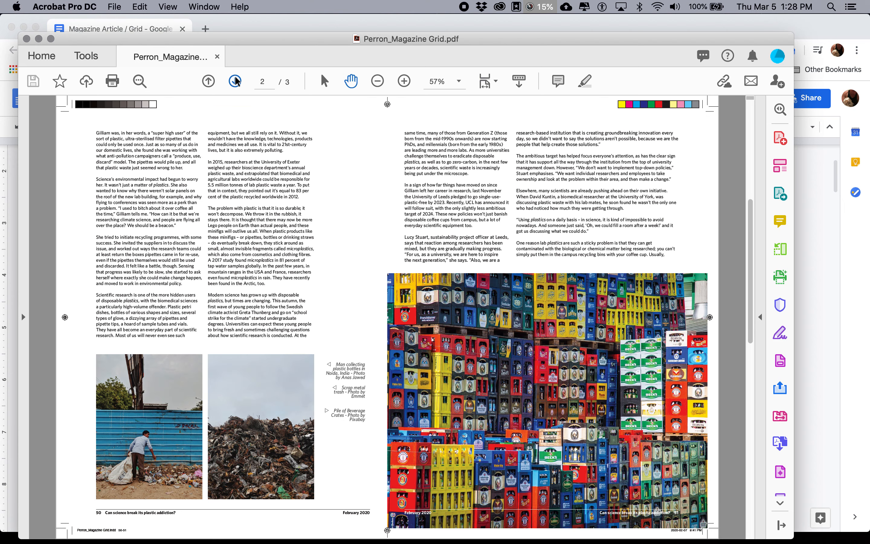
click(236, 81)
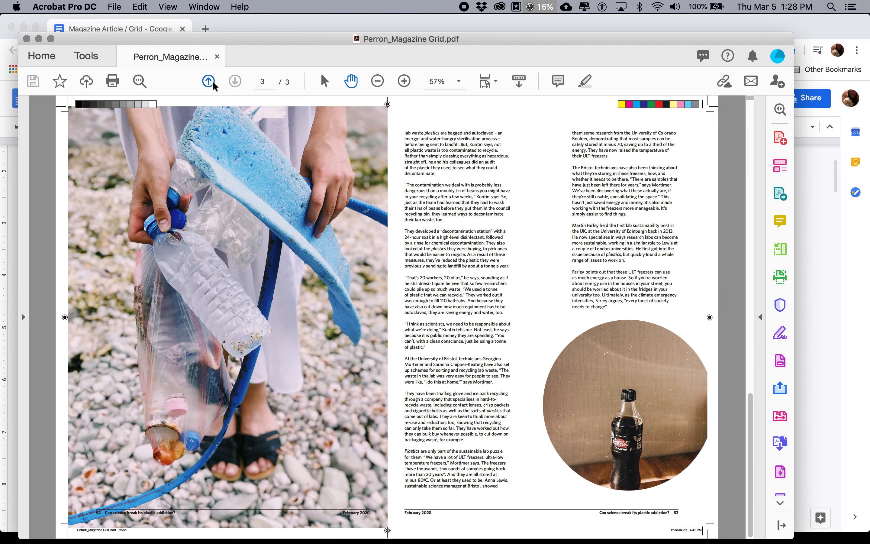
Switch to InDesign, turn off the preview, and examine how text and images align with the guides and baseline grid across all spreads
key(super+Tab)
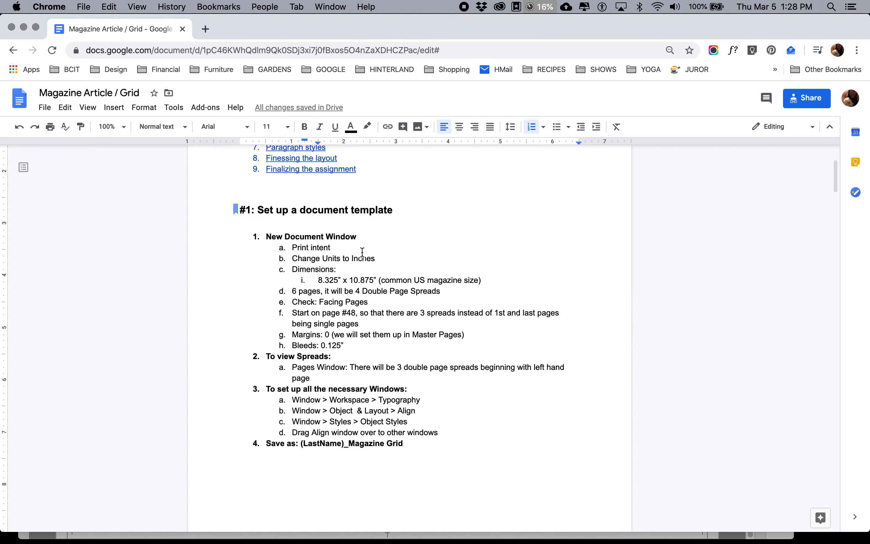
key(super+Tab)
key(super+Tab)
scroll(496, 306, up, 10)
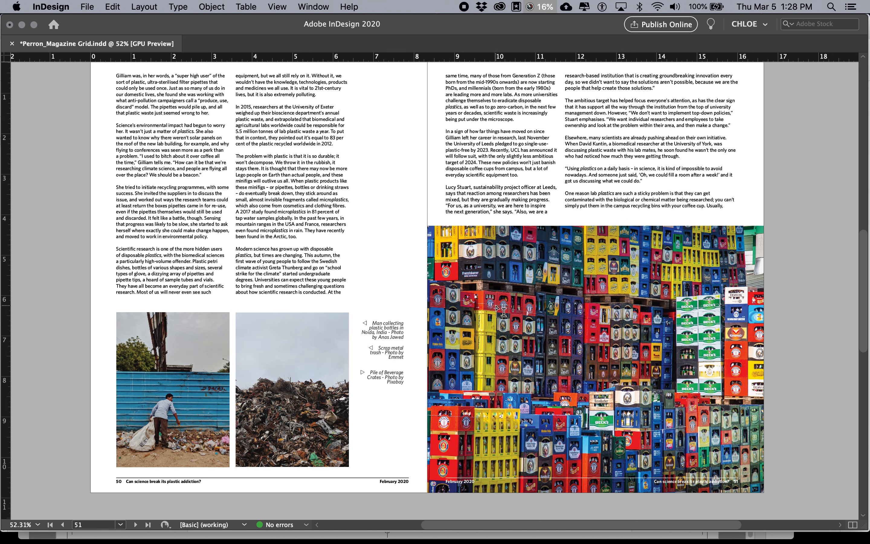
key(w)
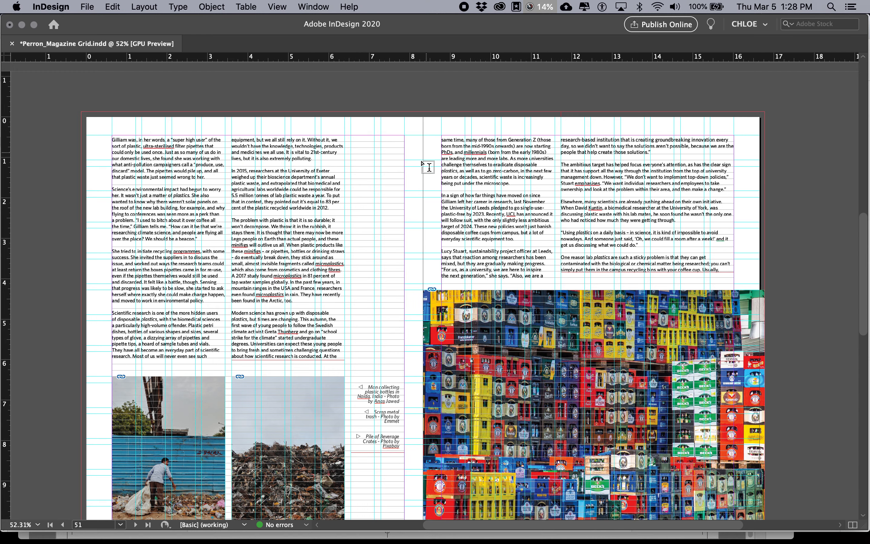
scroll(426, 169, up, 12)
scroll(427, 170, up, 12)
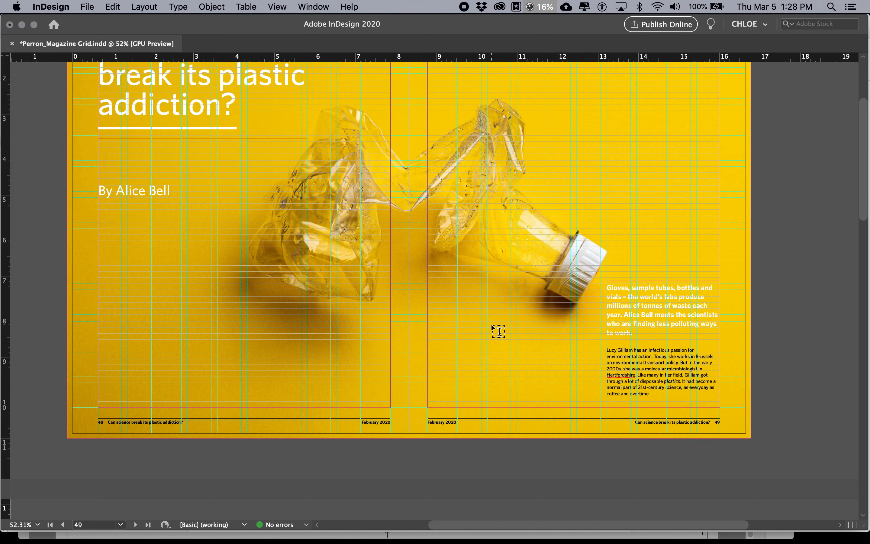
scroll(491, 323, down, 9)
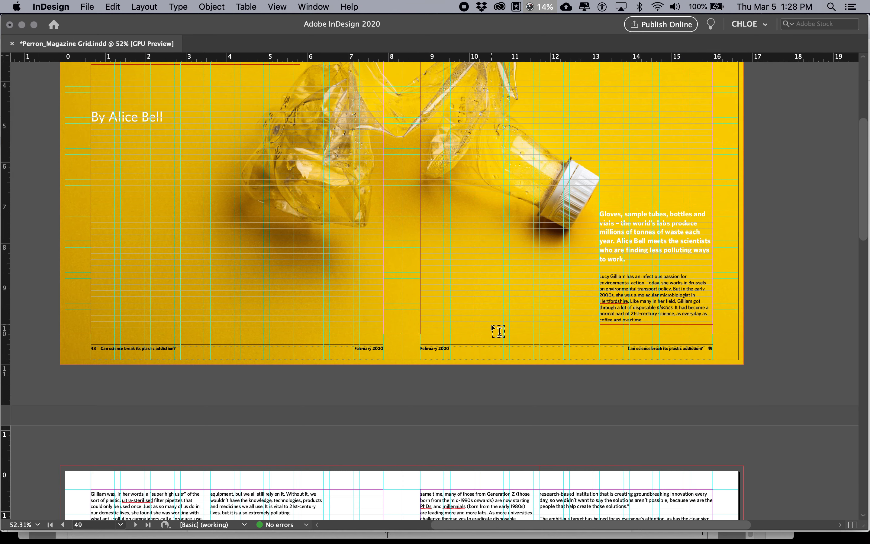
scroll(491, 325, down, 8)
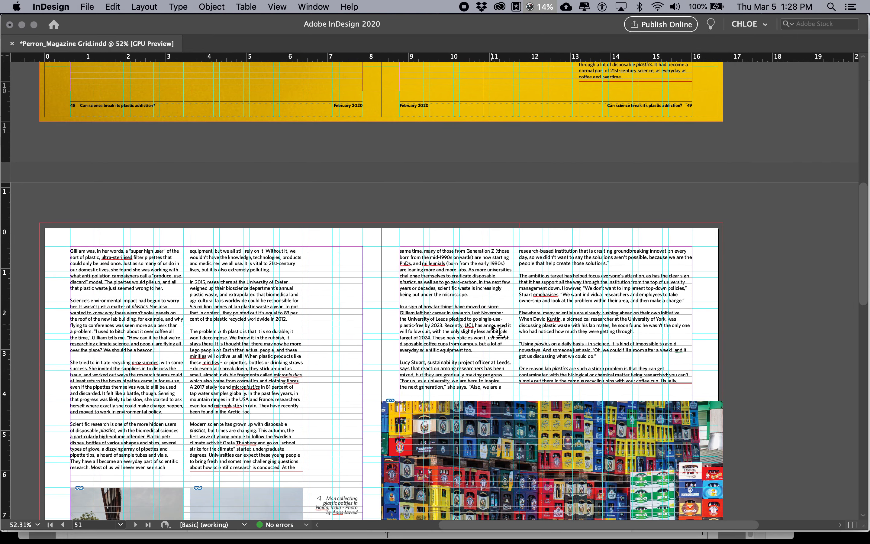
scroll(493, 327, down, 15)
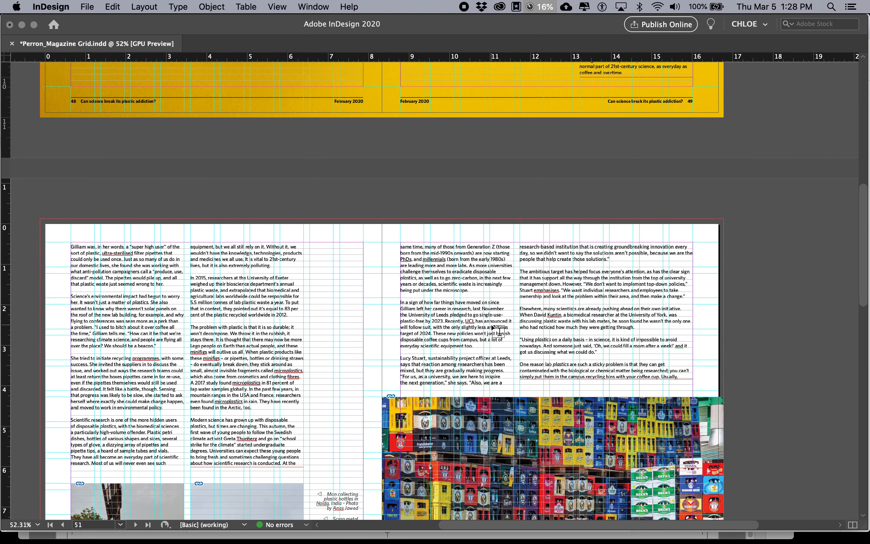
scroll(492, 327, down, 20)
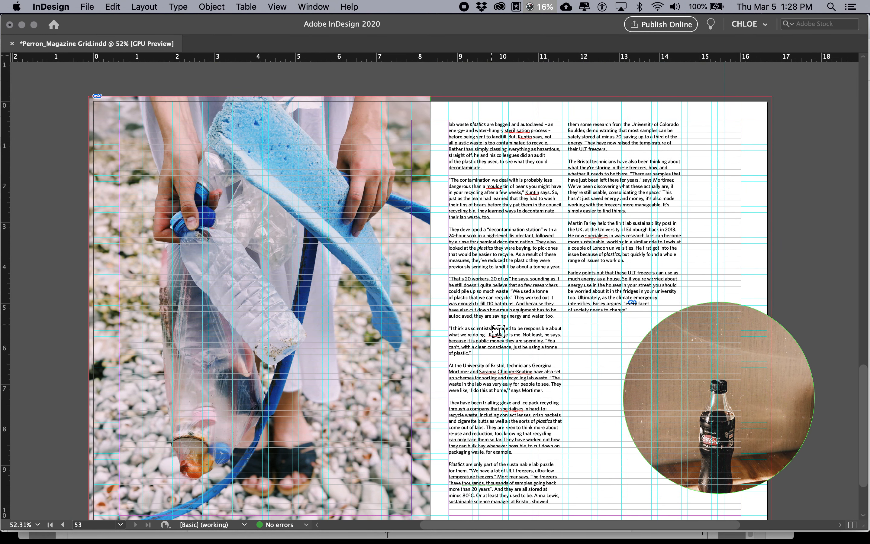
scroll(524, 344, down, 5)
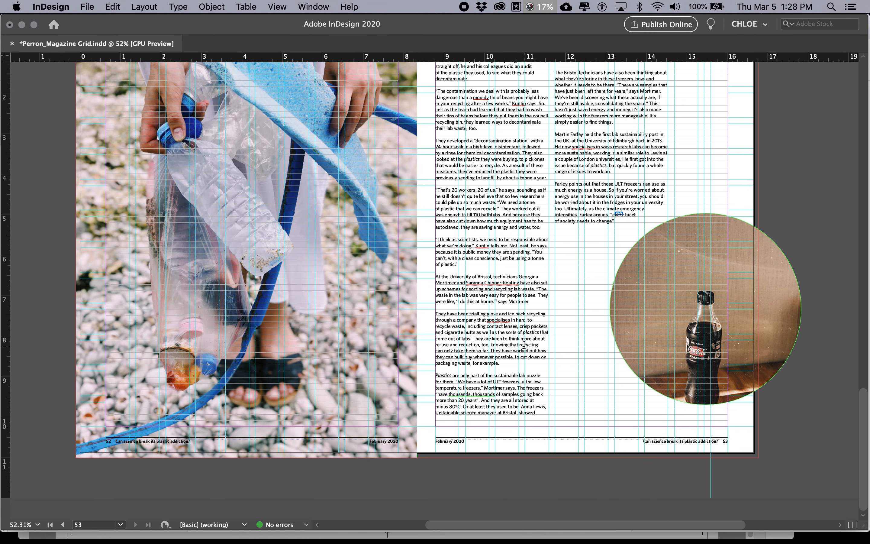
scroll(524, 344, up, 20)
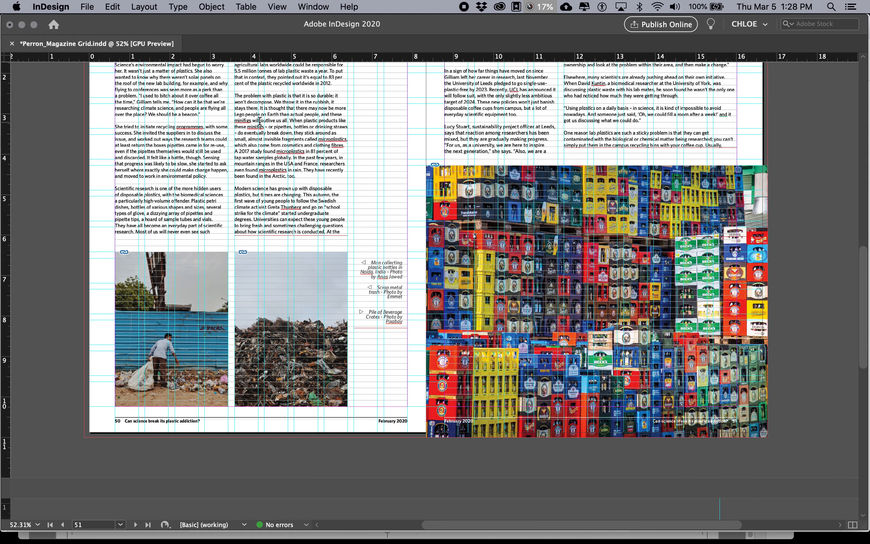
Start a new InDesign document and set its units to Inches, as the assignment instructions specify
key(super+Tab)
key(super+Tab)
click(86, 7)
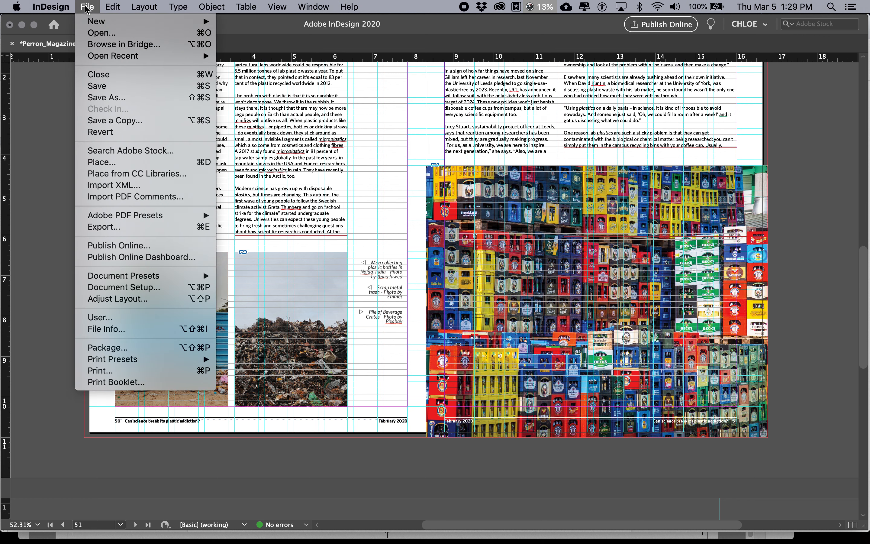
mouse_move(90, 24)
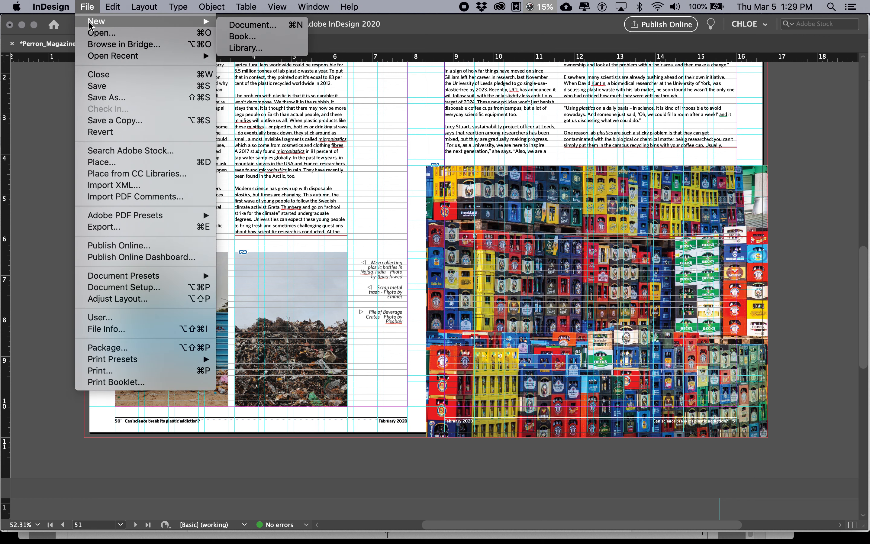
click(270, 26)
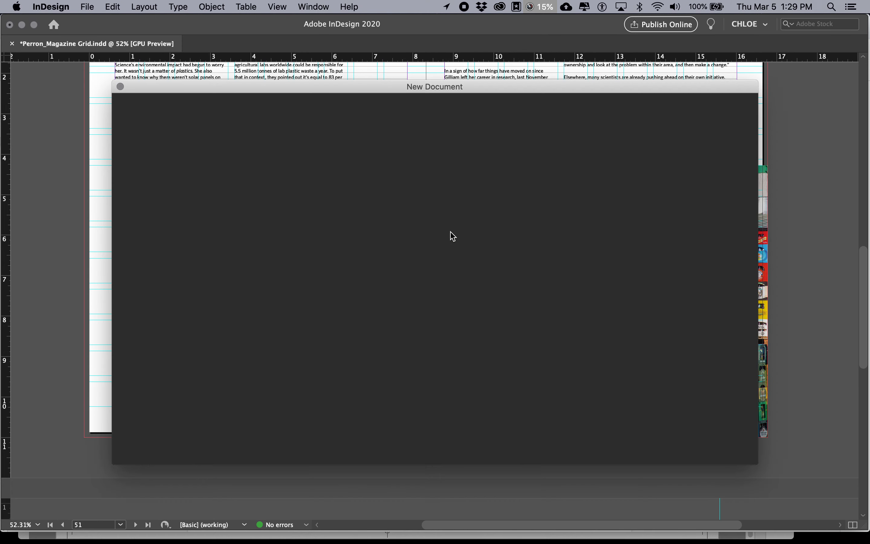
key(super+Tab)
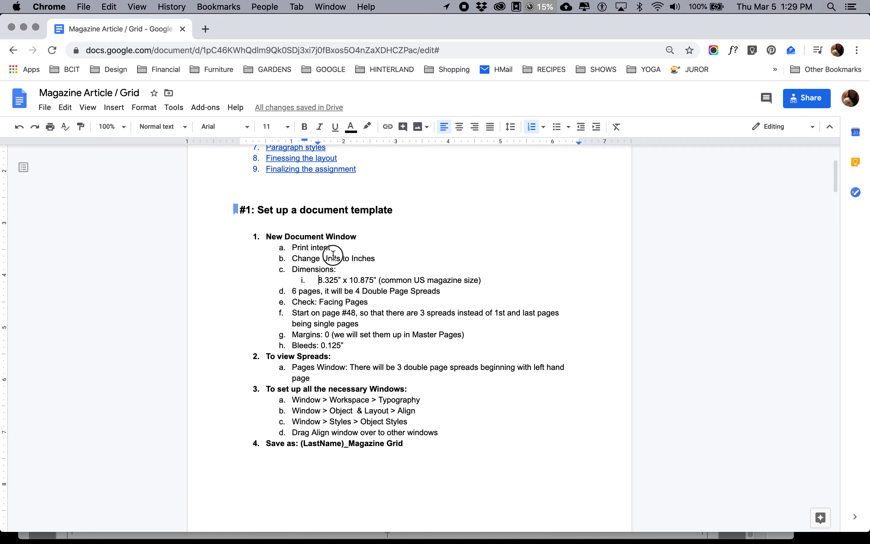
key(super+Tab)
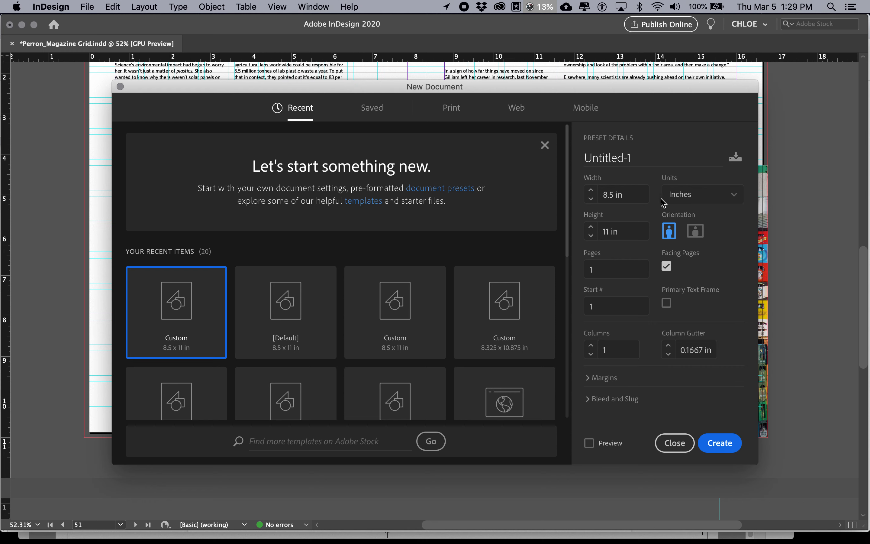
click(683, 204)
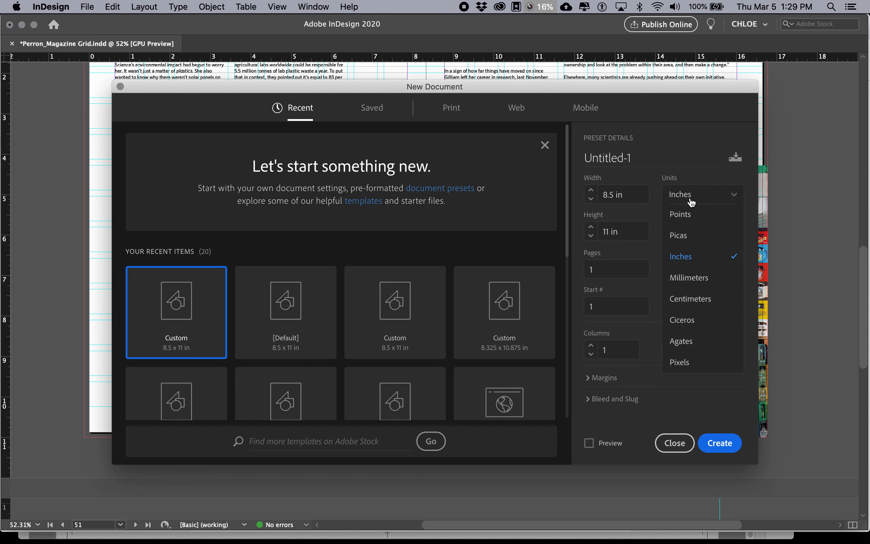
click(690, 258)
Copy the 8.325 width from the Google Docs instructions into the new InDesign document's page width
key(super+Tab)
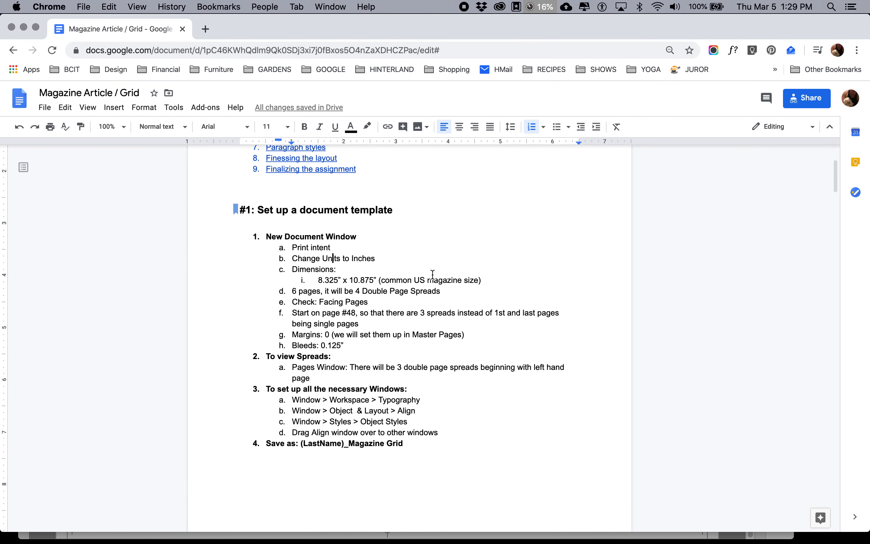
drag(339, 280, 319, 280)
key(super+c)
key(super+Tab)
drag(626, 195, 589, 195)
key(super+v)
Copy the 10.875 height from the Google Docs instructions into the new InDesign document's page height
key(super+Tab)
drag(374, 280, 350, 280)
key(super+c)
key(super+Tab)
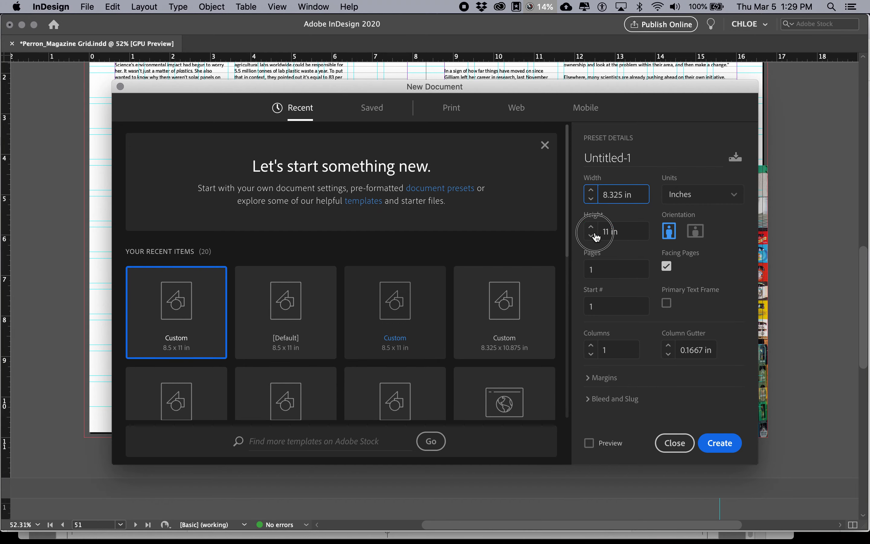
drag(596, 234, 623, 233)
key(super+v)
In the Google Docs instructions, color the completed items red, from "Print intent" through the 8.325" x 10.875" dimensions
key(super+Tab)
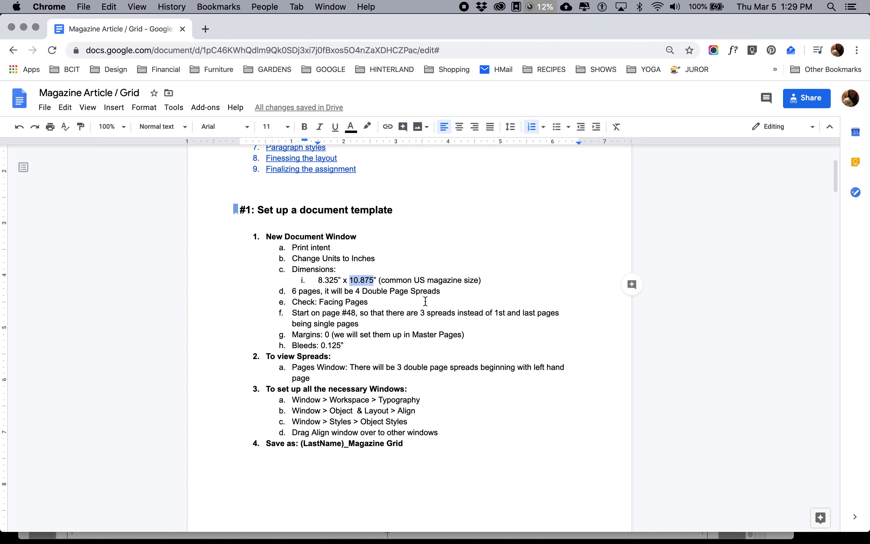
scroll(425, 301, down, 1)
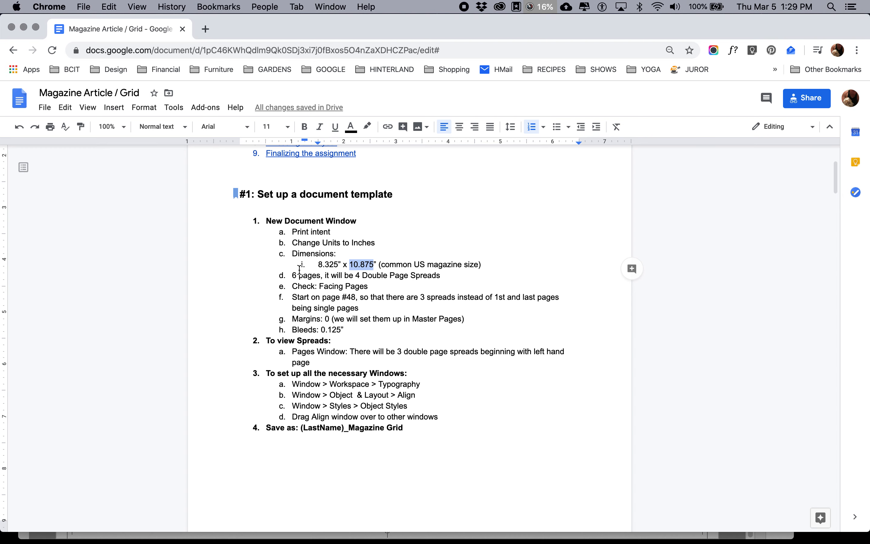
drag(482, 265, 293, 235)
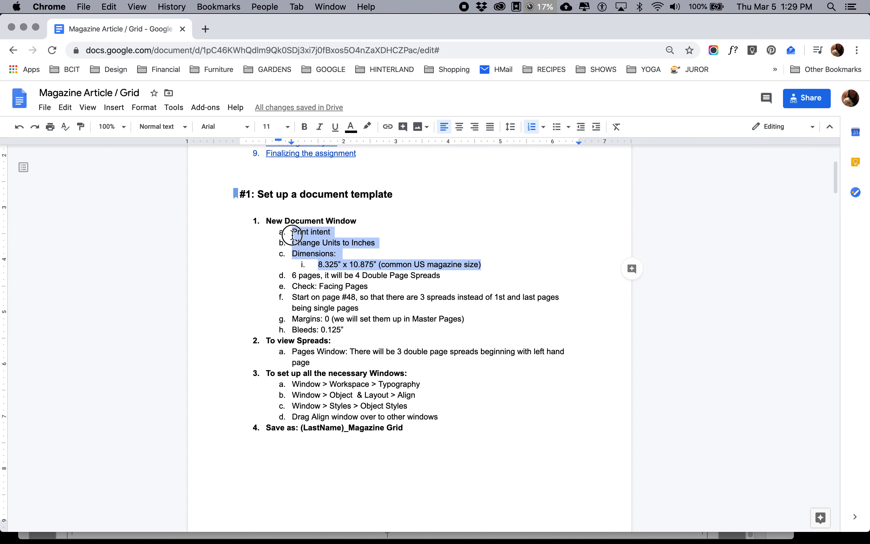
click(351, 126)
click(366, 158)
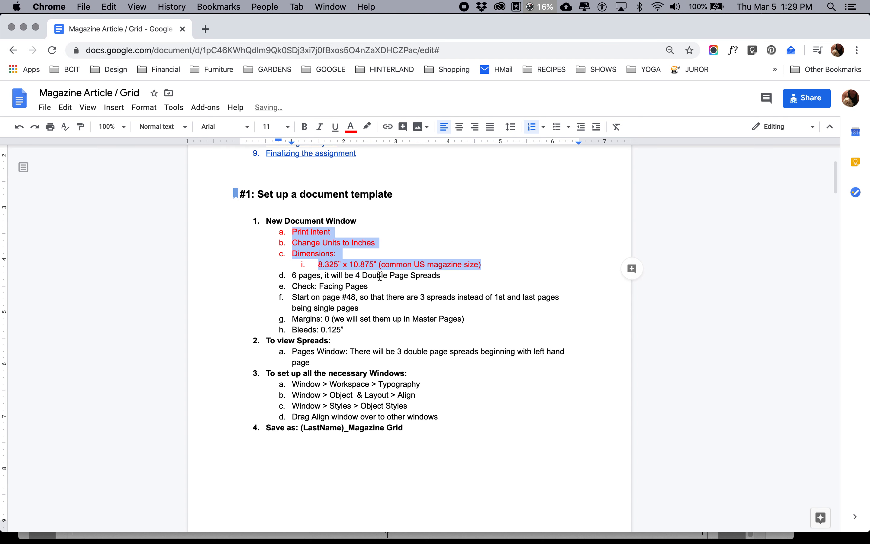
click(309, 277)
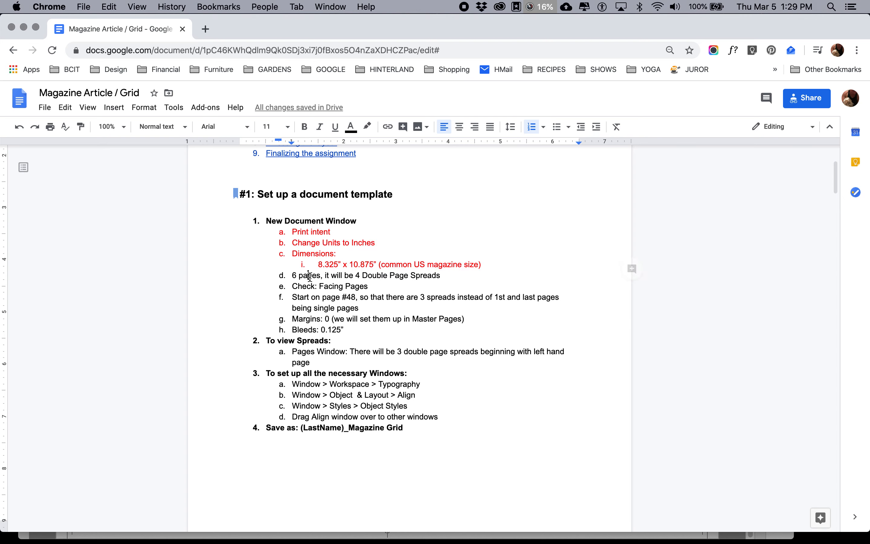
Check the page and double-page spread instruction against the sample PDF in Acrobat, paging back to its first spread
drag(355, 276, 401, 276)
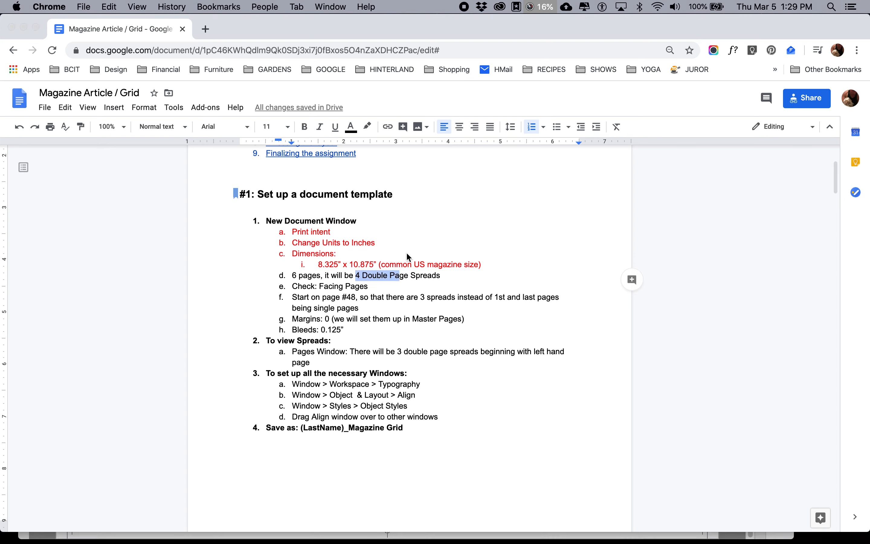
key(super+Tab)
key(super+Tab)
key(super+Tab)
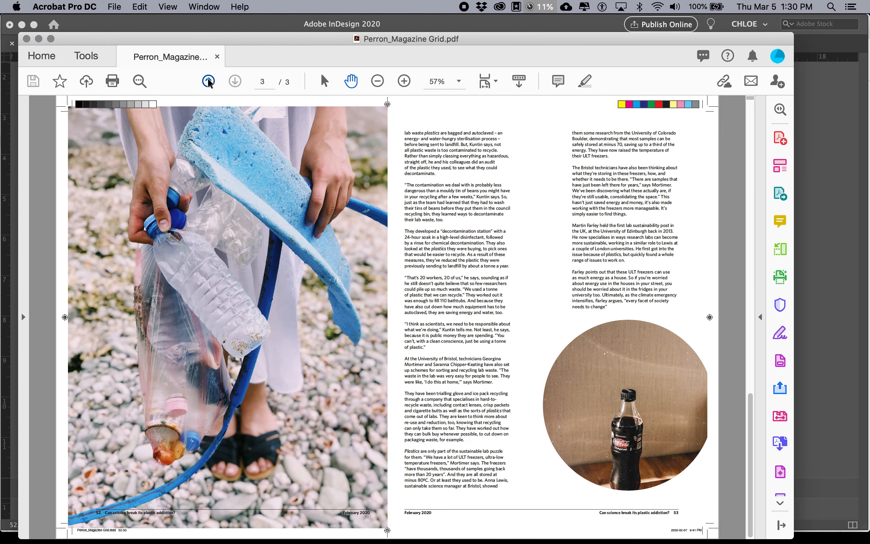
click(209, 82)
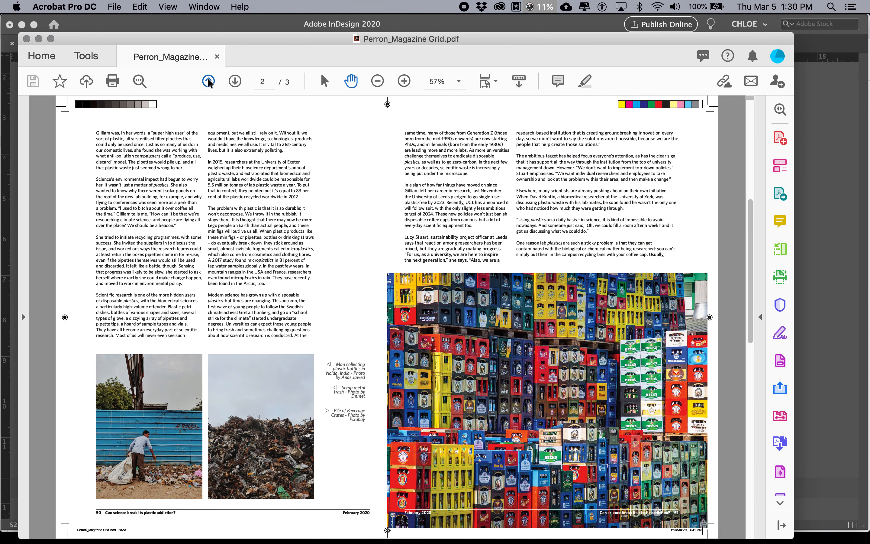
click(208, 82)
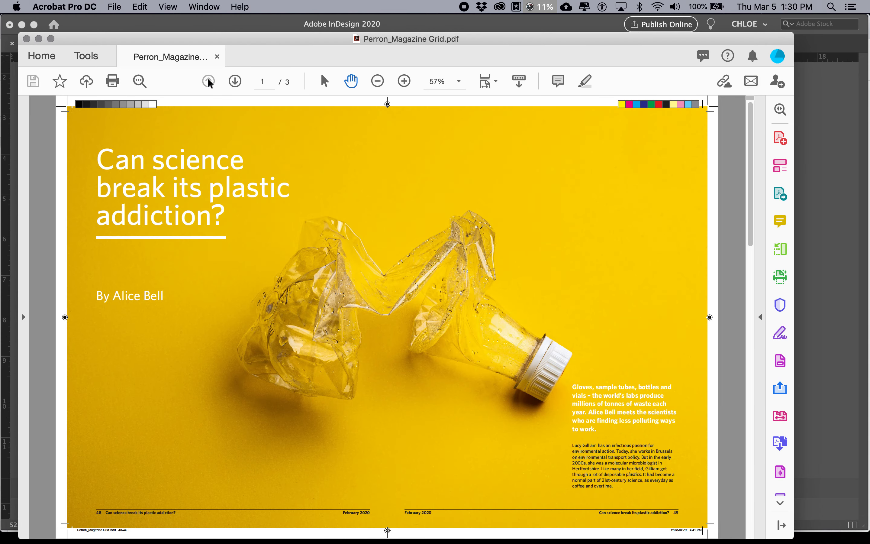
Page through the sample PDF's three spreads and return to the first to examine how the double-page spreads are laid out
click(234, 82)
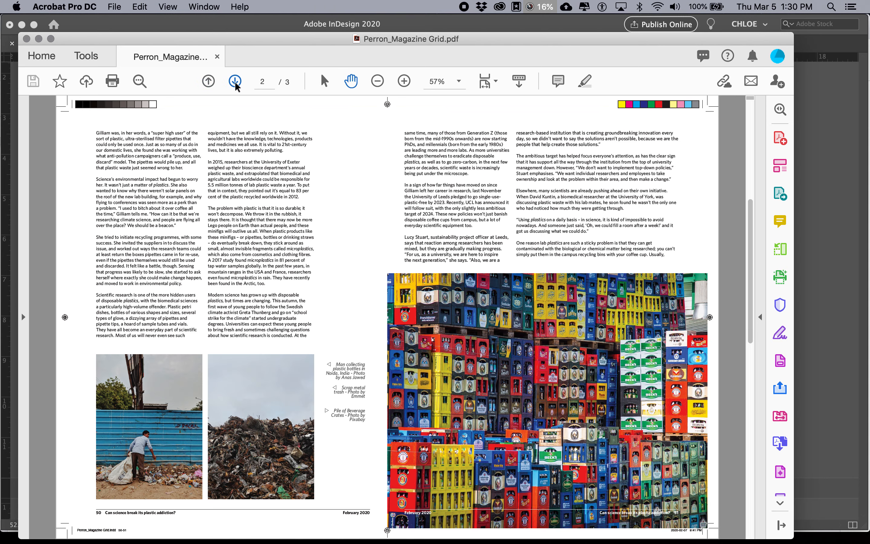
click(235, 82)
click(208, 81)
click(209, 82)
click(235, 82)
click(210, 82)
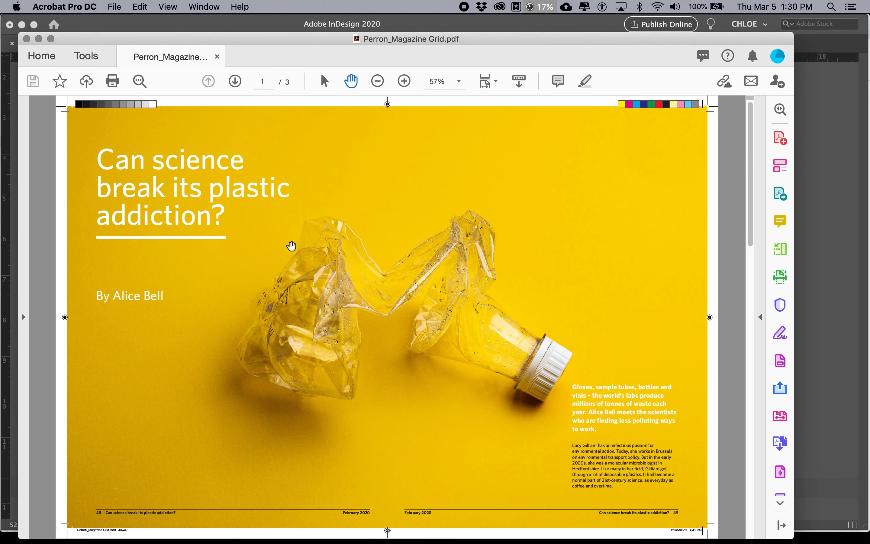
Switch to InDesign and set the new document's page count to 6
key(super+Tab)
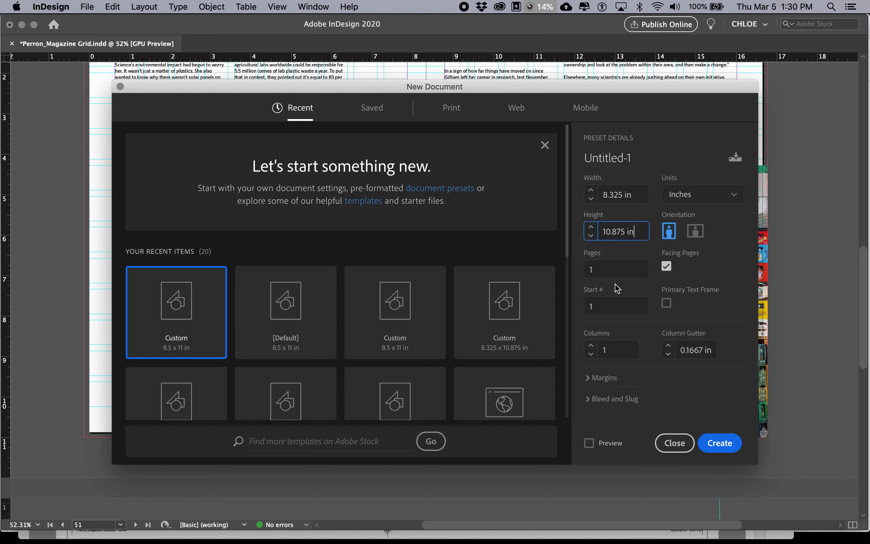
click(585, 274)
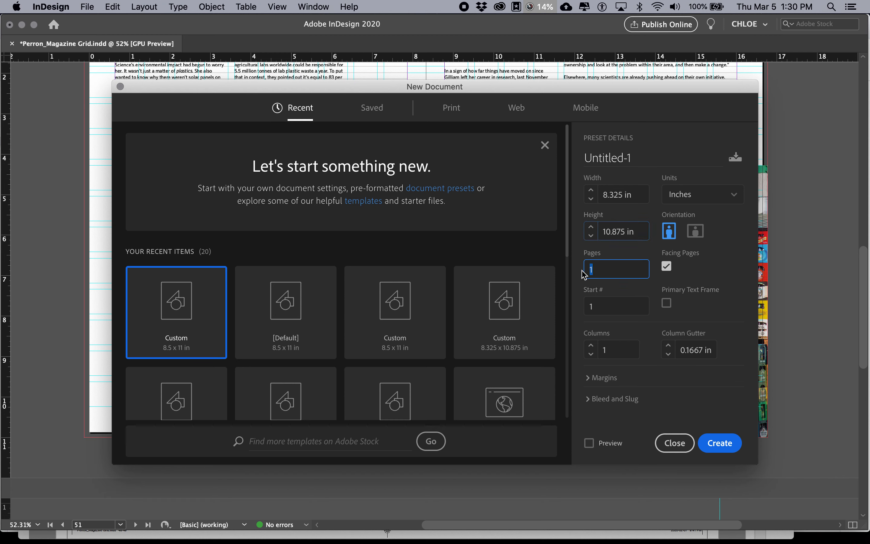
text(6)
In the Google Docs instructions, color the "6 pages, it will be 4 Double Page Spreads" and "Check: Facing Pages" items red
key(super+Tab)
key(super+Tab)
key(super+Tab)
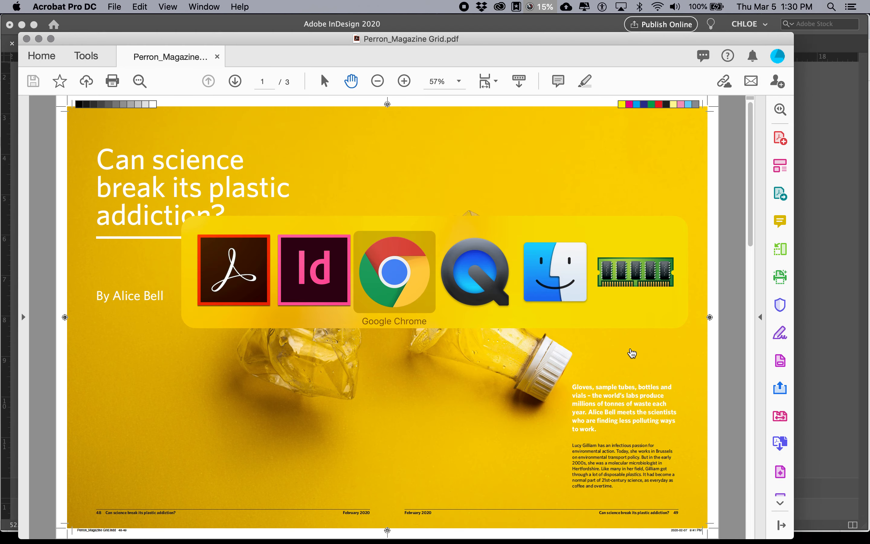
click(398, 275)
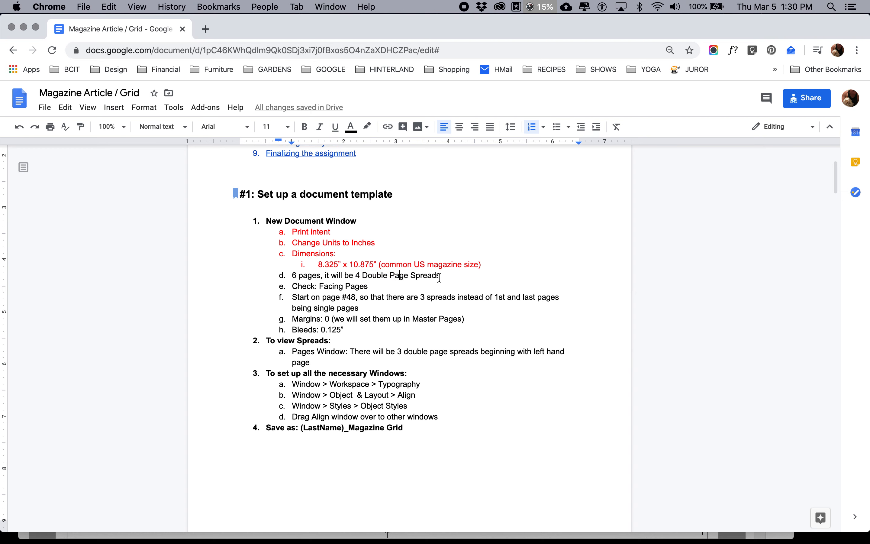
drag(368, 286, 289, 276)
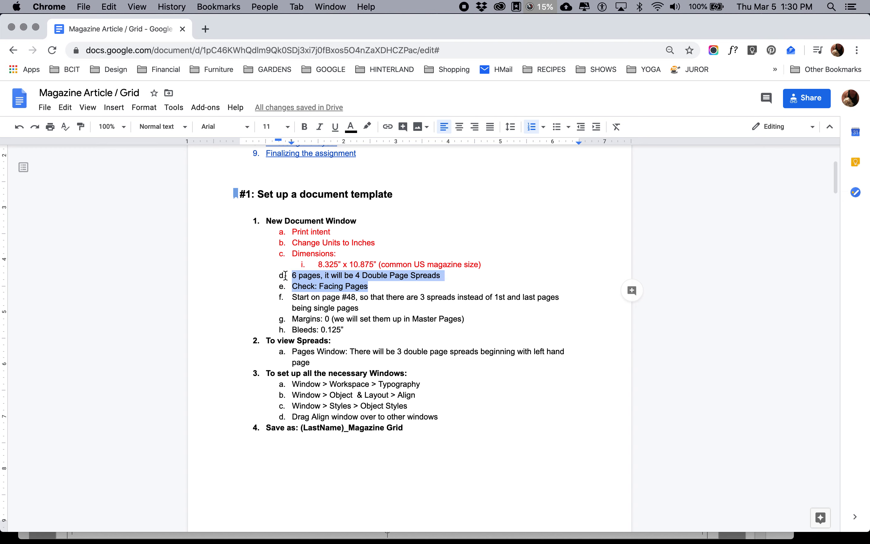
click(351, 130)
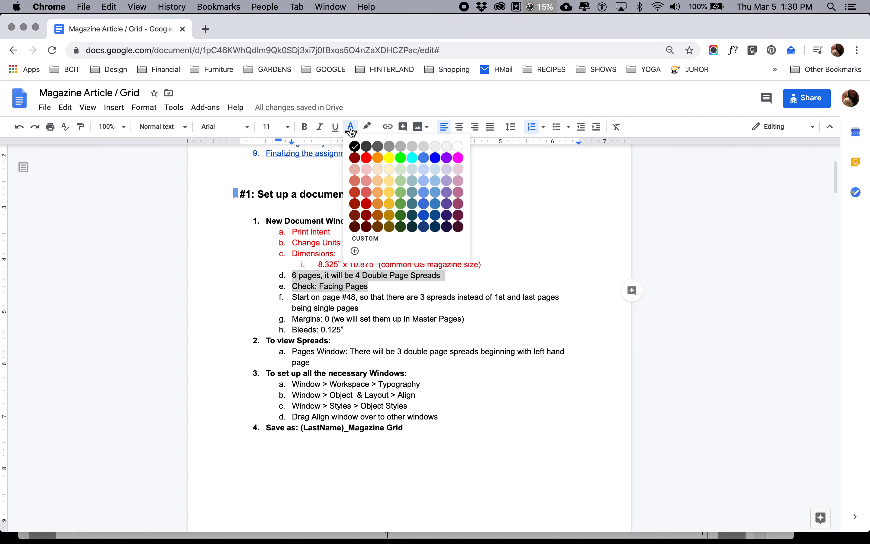
click(367, 159)
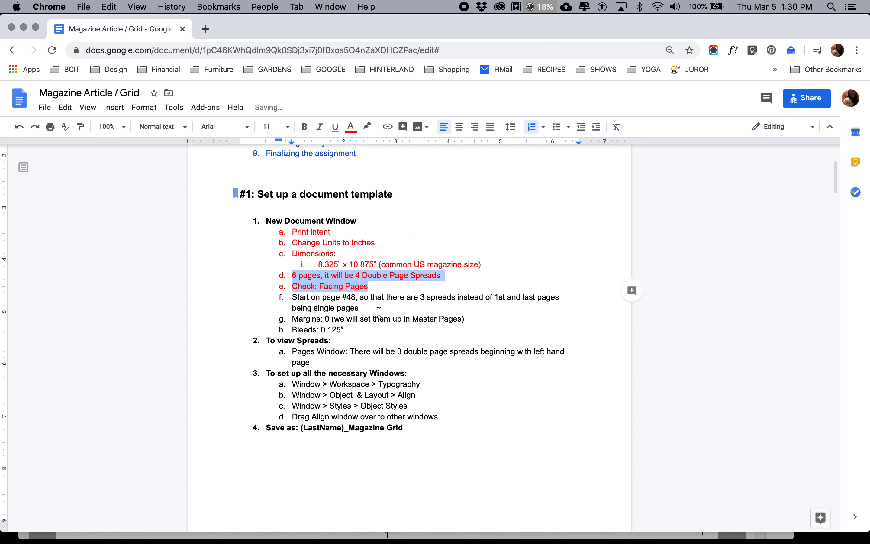
click(378, 298)
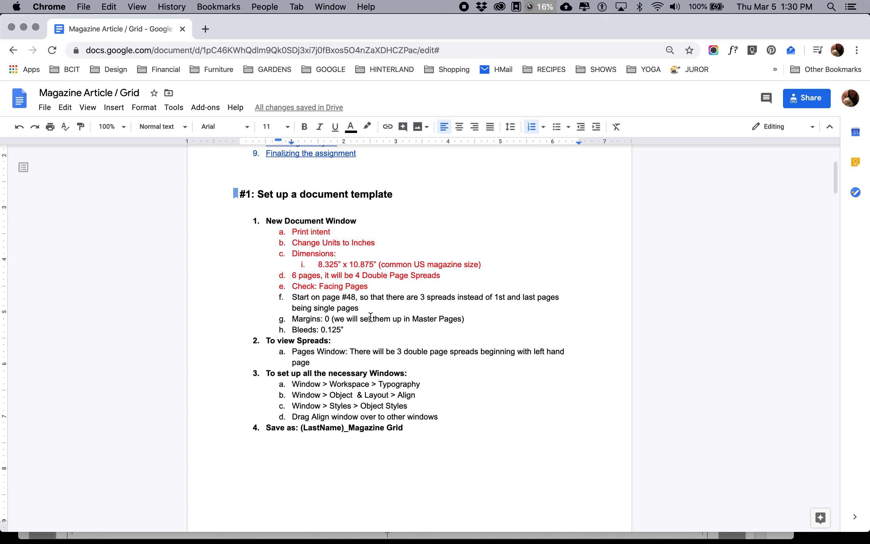
Return to InDesign and set the new document's starting page number to 48
key(super+Tab)
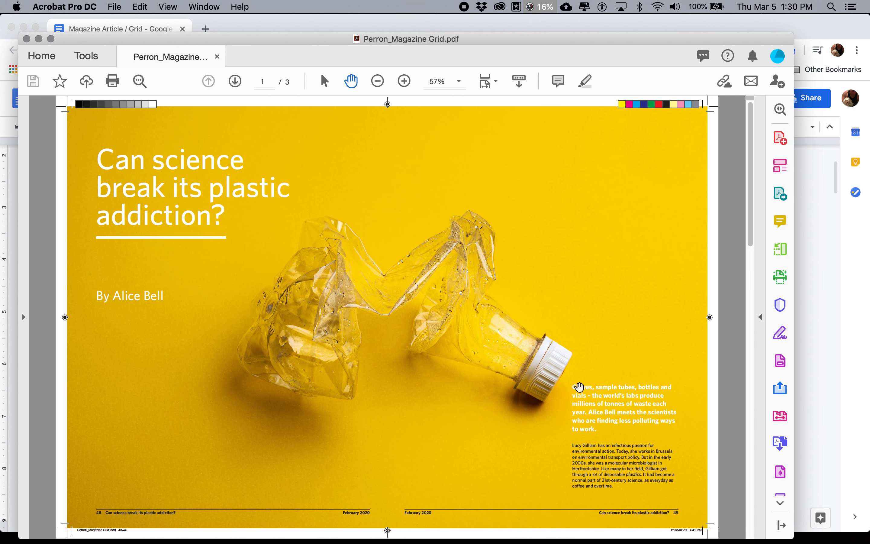
key(super+Tab)
key(super+Tab)
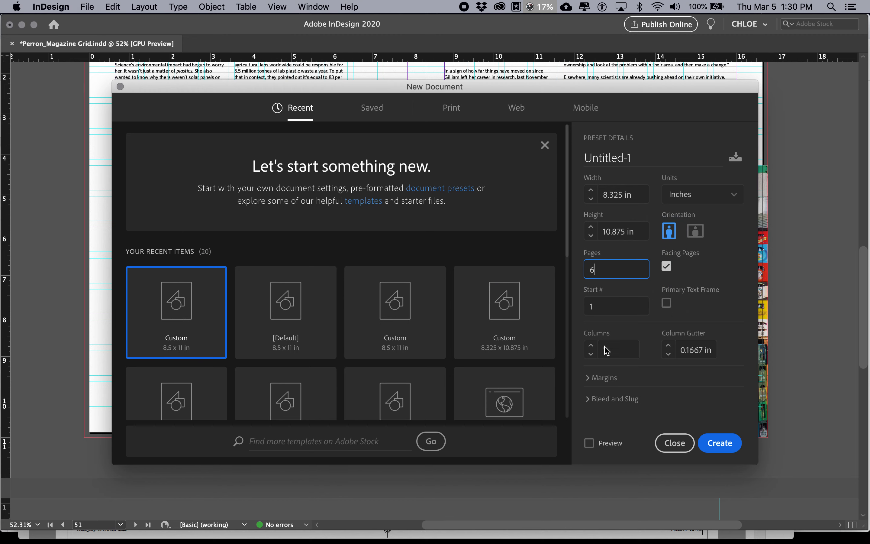
click(587, 307)
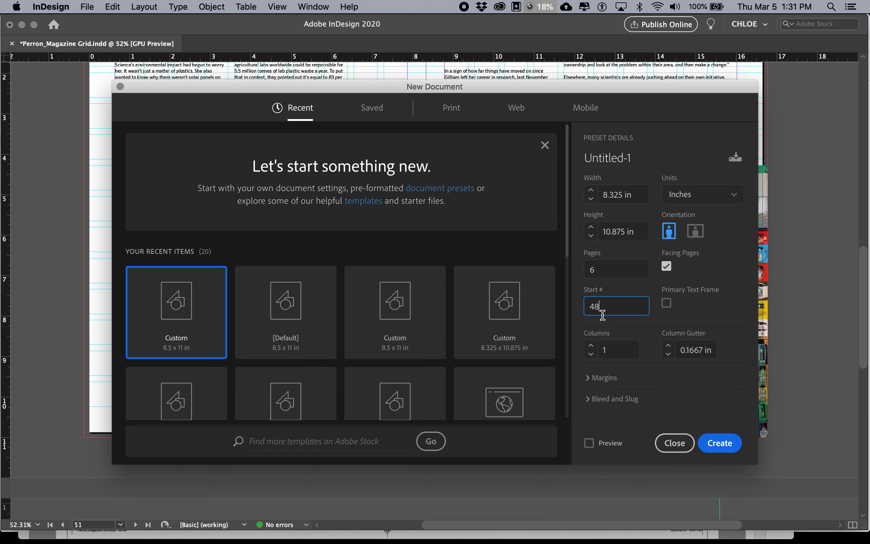
Compare the start-page instruction in Google Docs with the page count and starting number set for the new InDesign document
key(super+Tab)
key(super+Tab)
key(super+Tab)
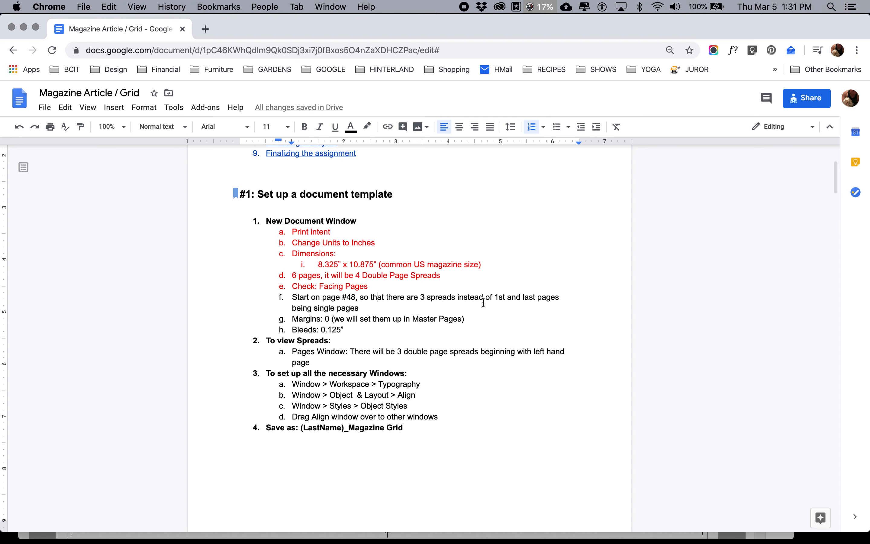
key(super+Tab)
key(super+Tab)
key(super+Tab)
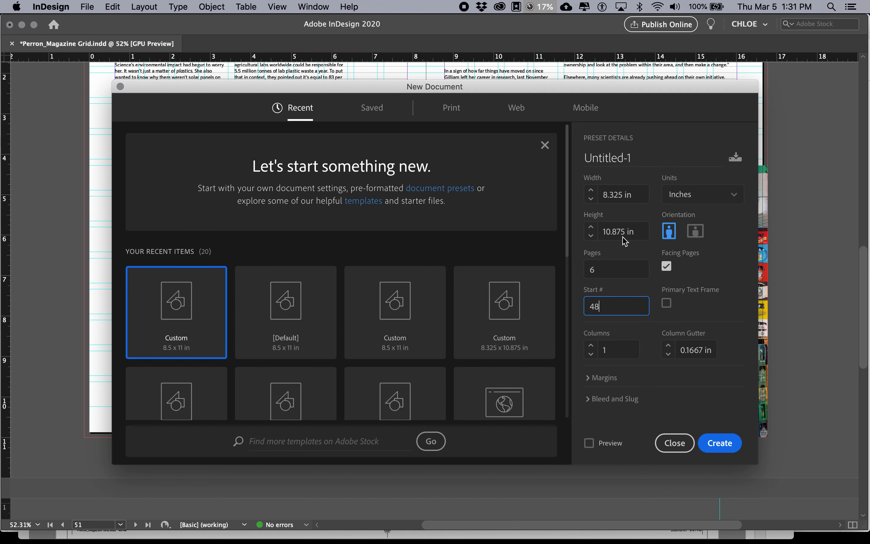
double_click(604, 269)
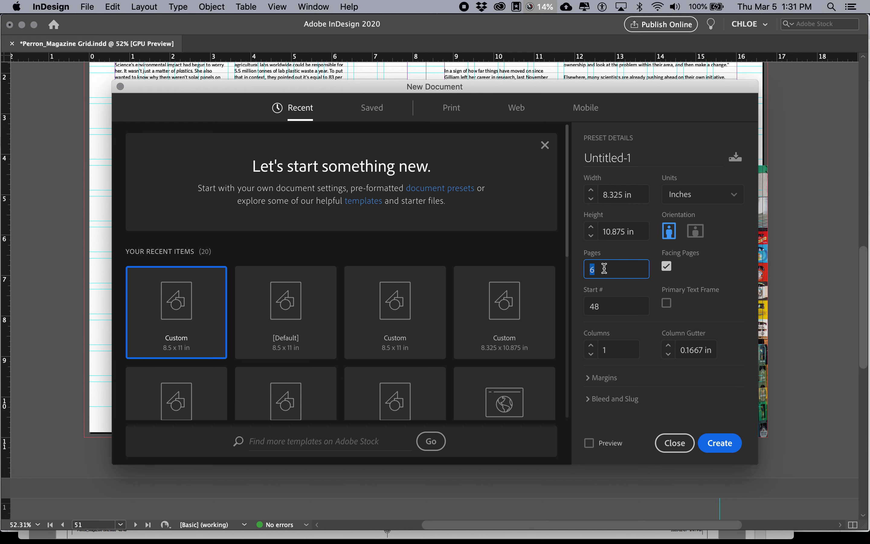
double_click(606, 308)
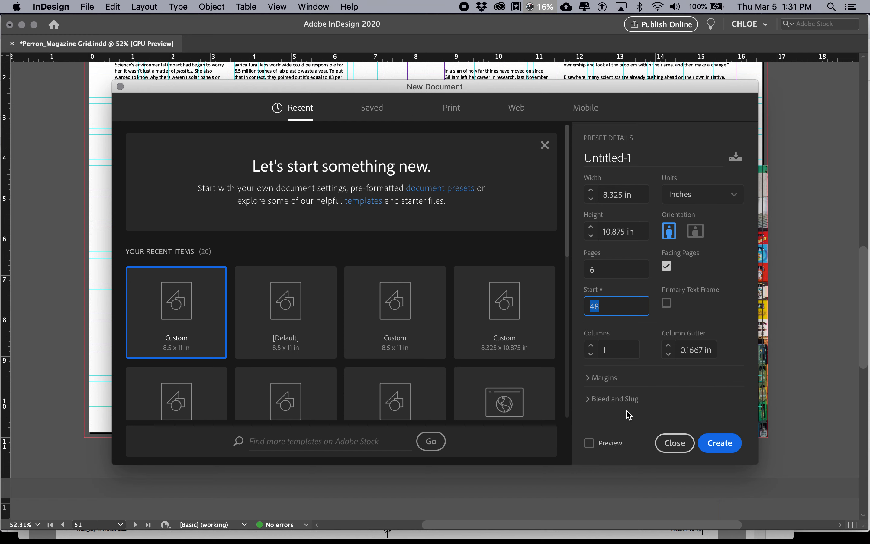
Check the margins instruction in Google Docs, then link all four margins of the new InDesign document and set them to 0 in
key(super+Tab)
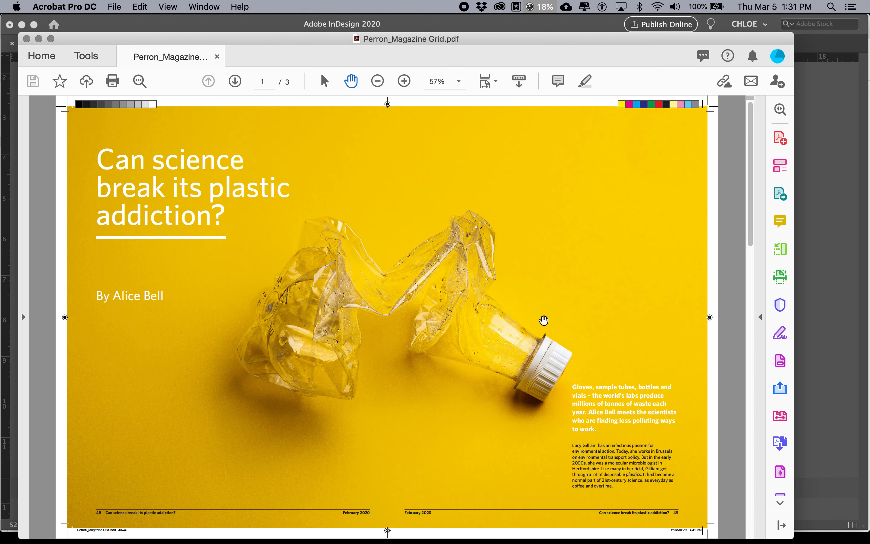
key(super+Tab)
key(super+Tab)
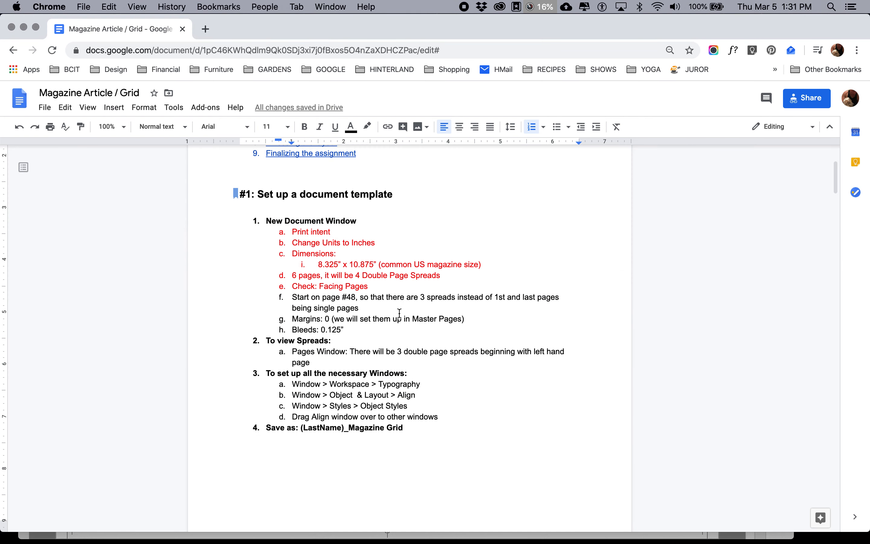
click(369, 312)
key(super+Tab)
key(super+Tab)
key(super+Tab)
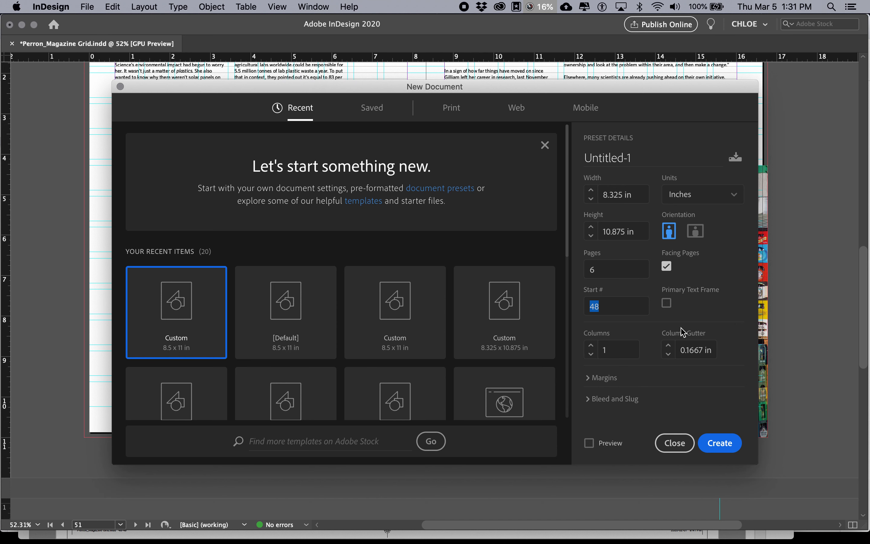
click(588, 378)
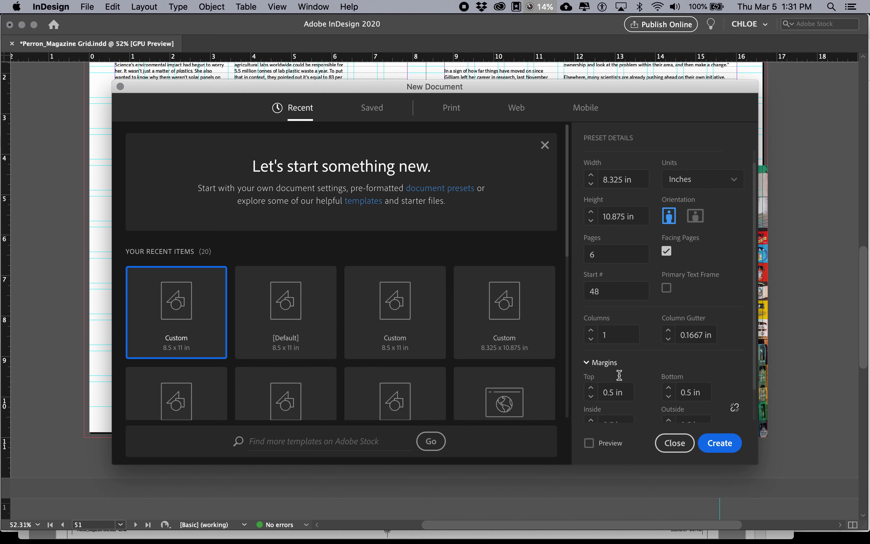
scroll(617, 378, down, 2)
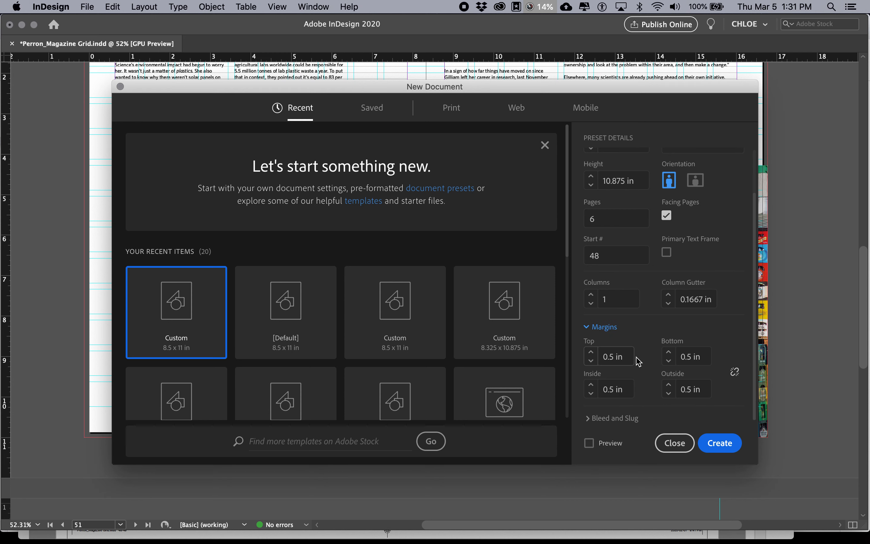
click(734, 374)
click(594, 358)
text(0)
key(Tab)
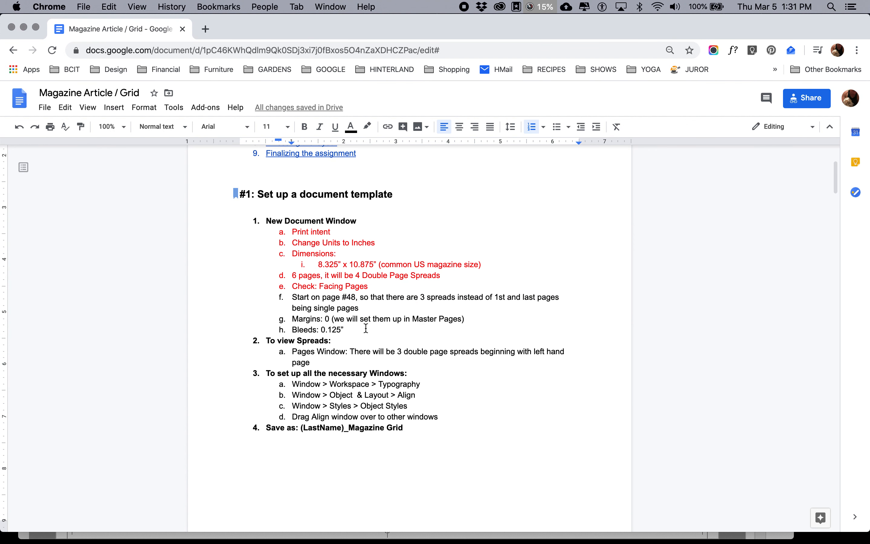
In the Google Docs instructions, color the start page, margins and bleeds items red
drag(353, 331, 290, 299)
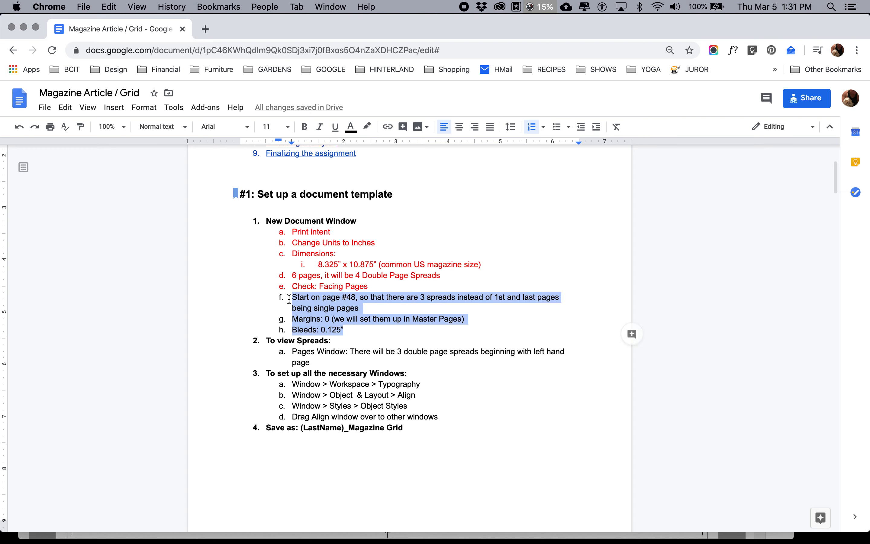
click(351, 127)
click(363, 157)
Return to InDesign and set the linked bleeds of the new document to 0.125 in on all sides
key(super+Tab)
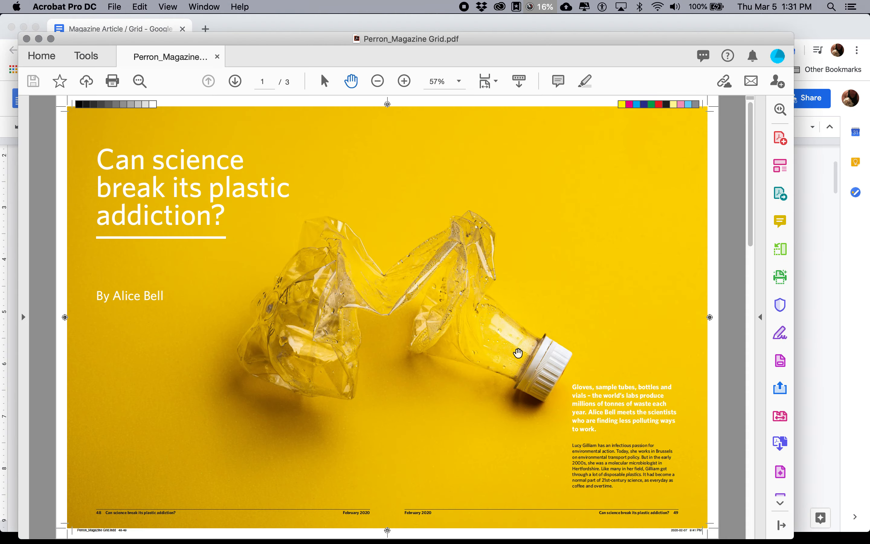
key(super+Tab)
key(super+Tab)
click(588, 421)
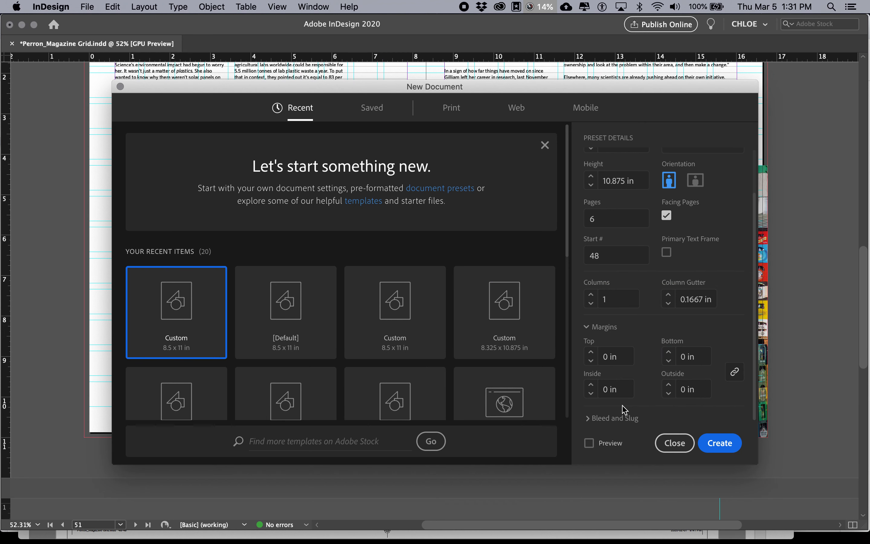
click(589, 418)
scroll(589, 396, down, 5)
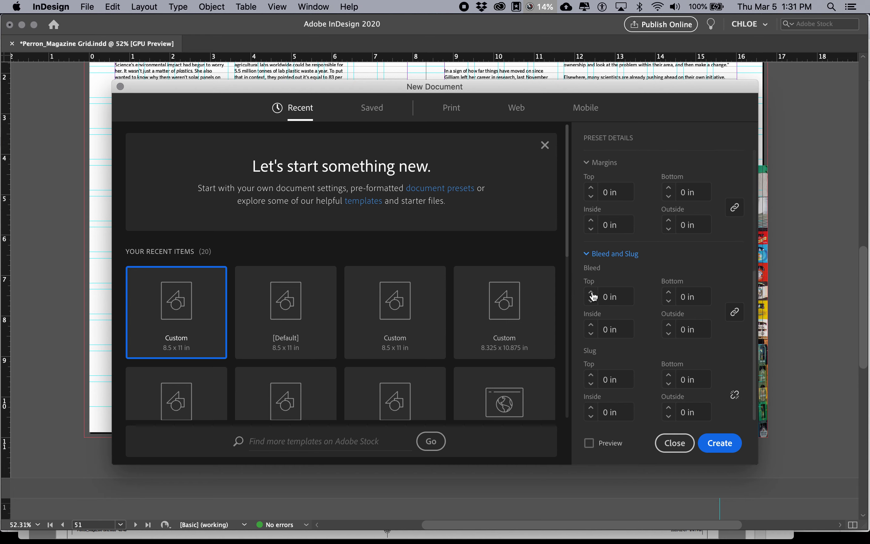
click(591, 295)
Check the bleed value against the Google Docs instructions and create the document in InDesign
key(super+Tab)
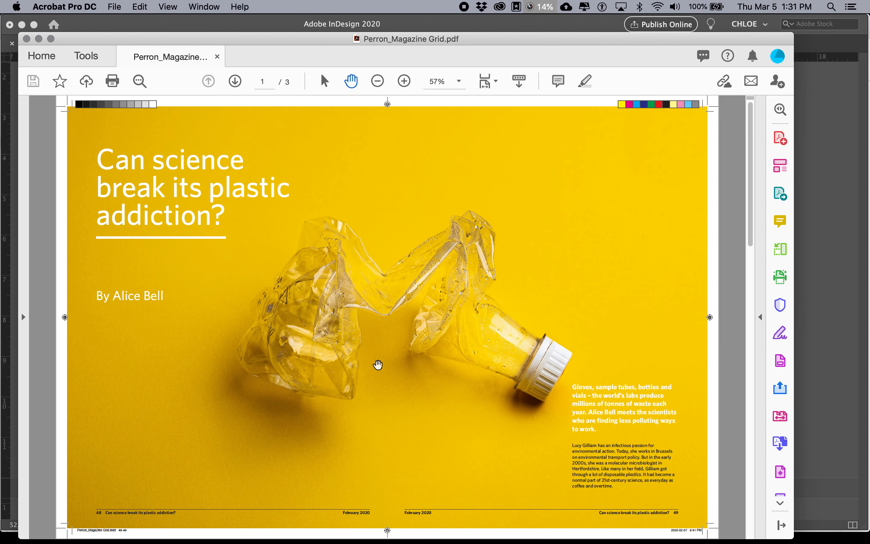
key(super+Tab)
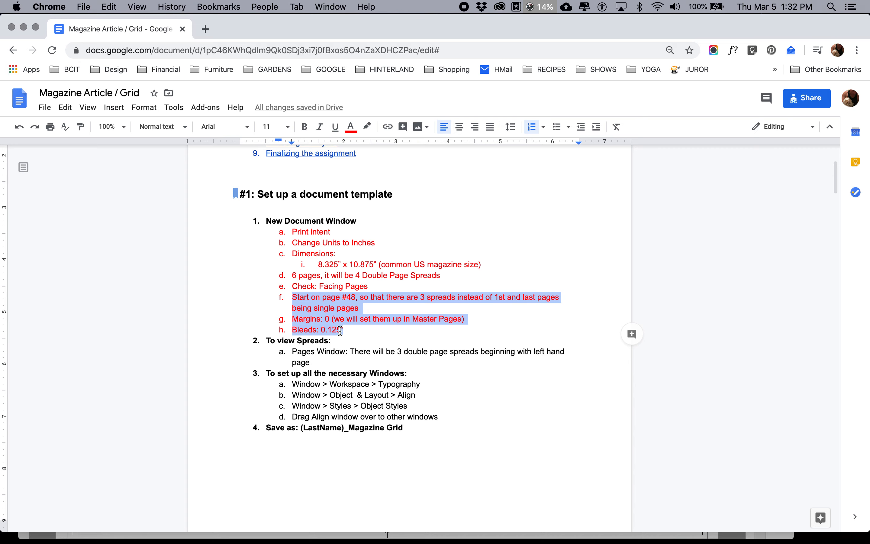
key(super+Tab)
key(super+Tab)
key(super+Tab)
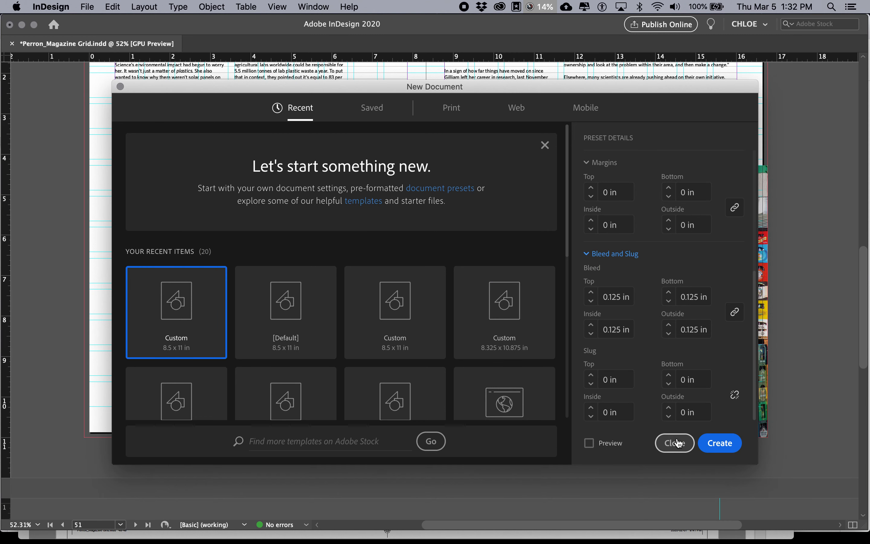
click(719, 447)
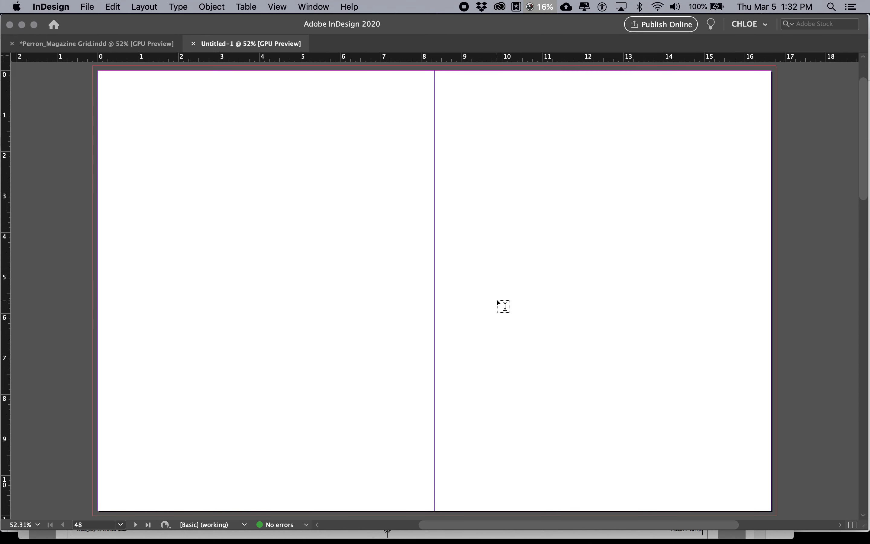
Examine all the new document's spreads at once, then check their page numbering from 48–49 to 52–53 in the Pages overview
scroll(497, 302, right, 5)
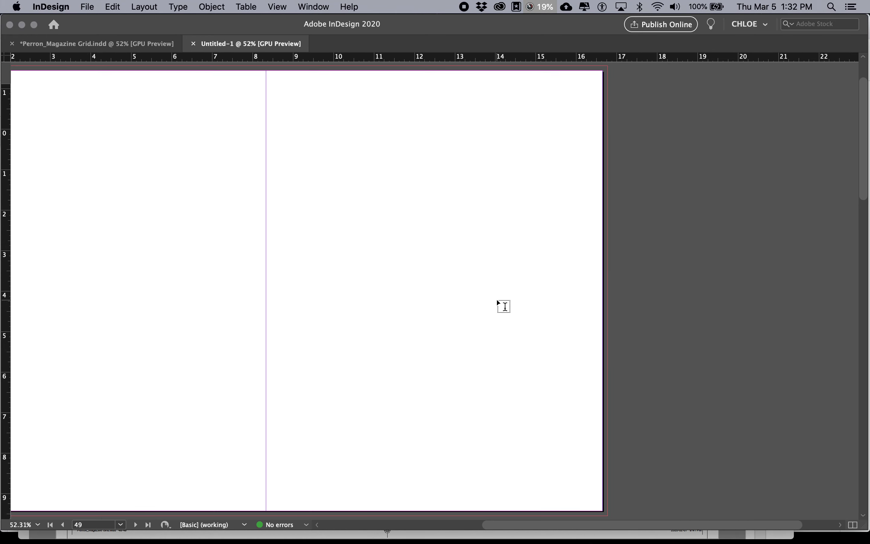
key(super+minus)
key(super+minus)
key(super+minus)
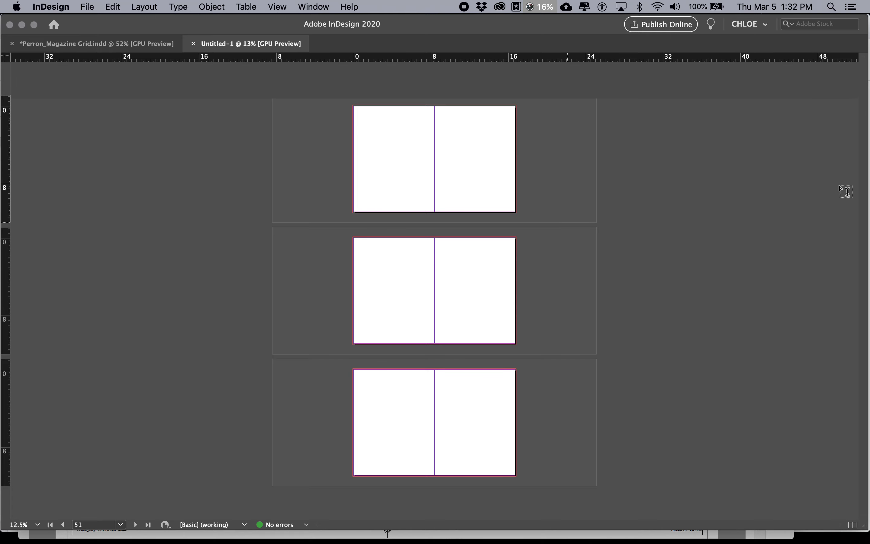
key(Tab)
click(834, 107)
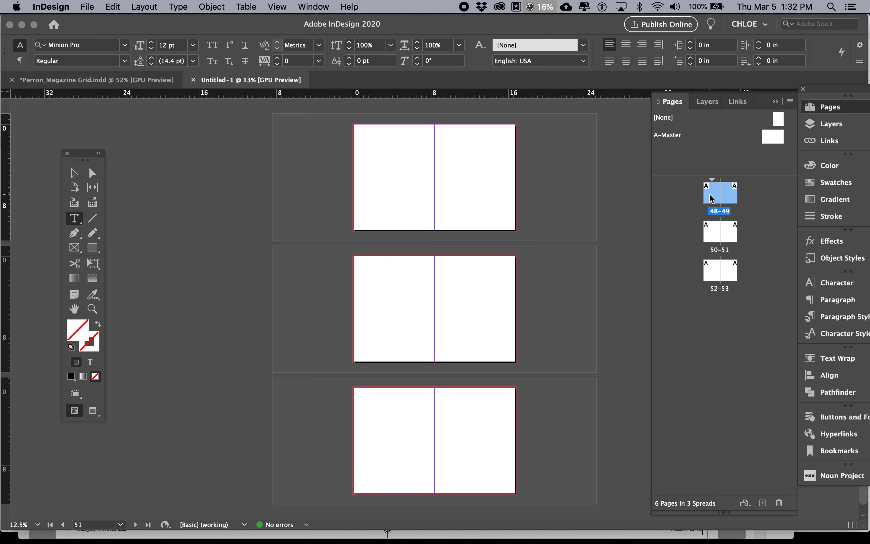
click(726, 270)
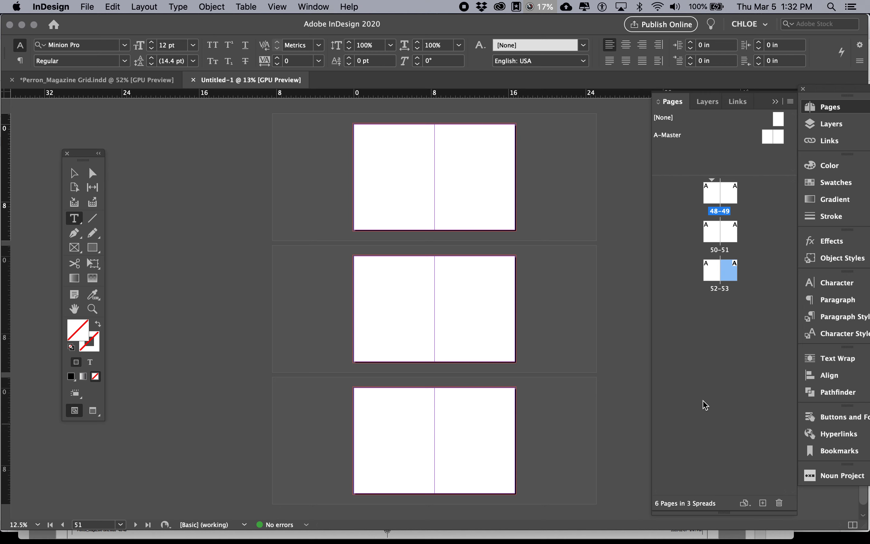
Create a comparison document with the same settings but starting on page 1, and view its spreads together
key(super+n)
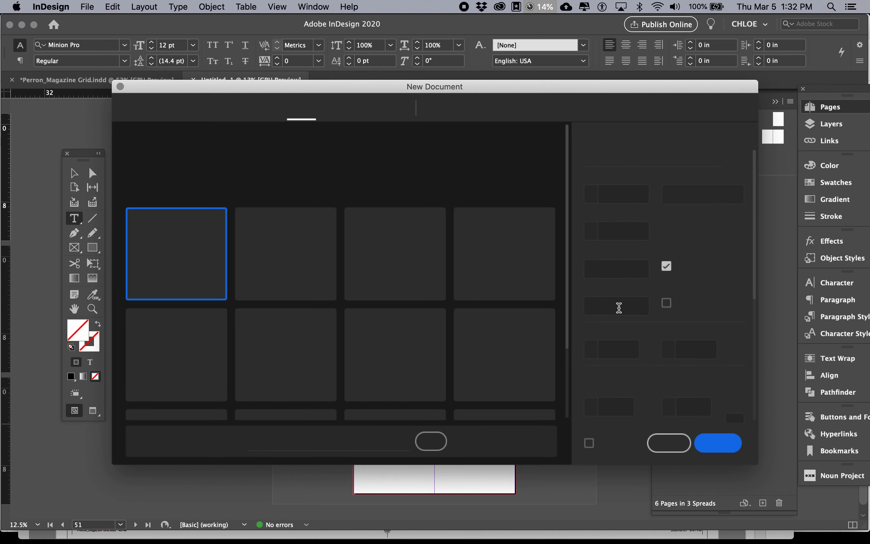
click(604, 307)
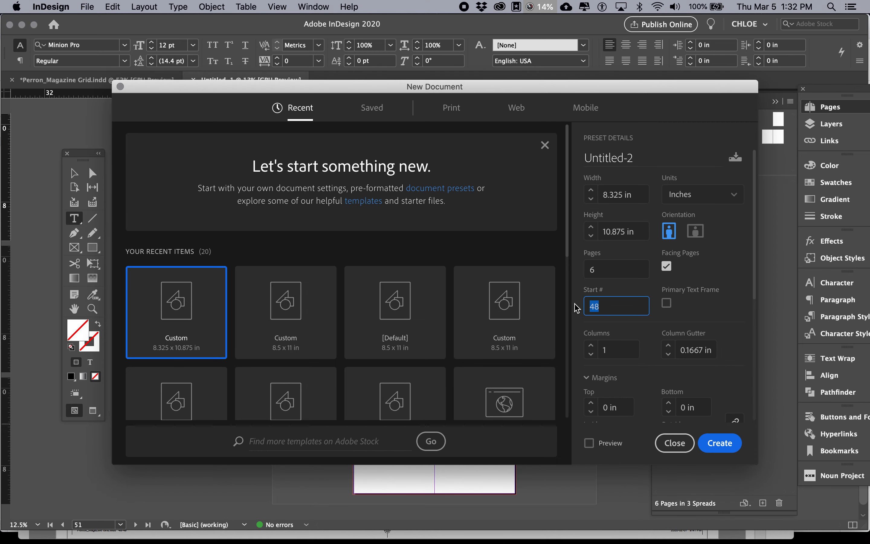
key(Return)
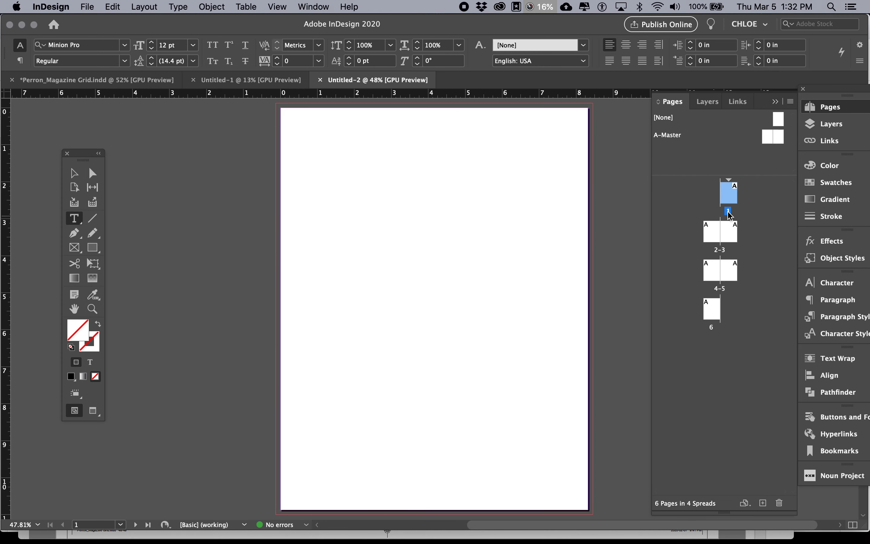
key(super+minus)
key(super+minus)
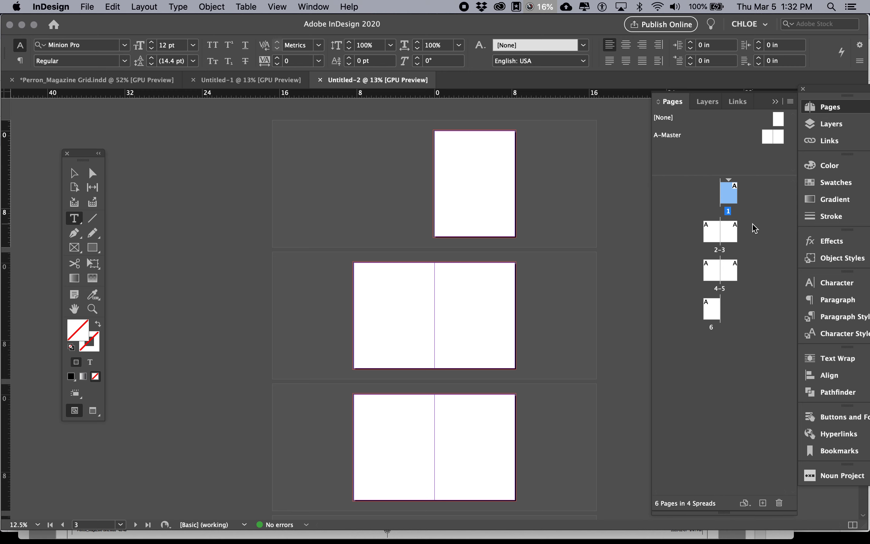
Examine the single first and last pages of the comparison document, and close that document
double_click(730, 204)
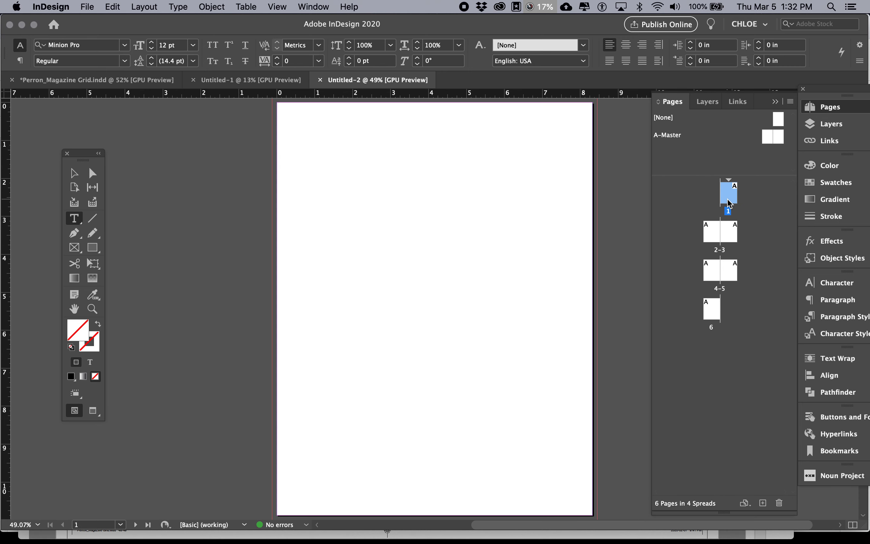
key(super+minus)
key(super+minus)
click(714, 309)
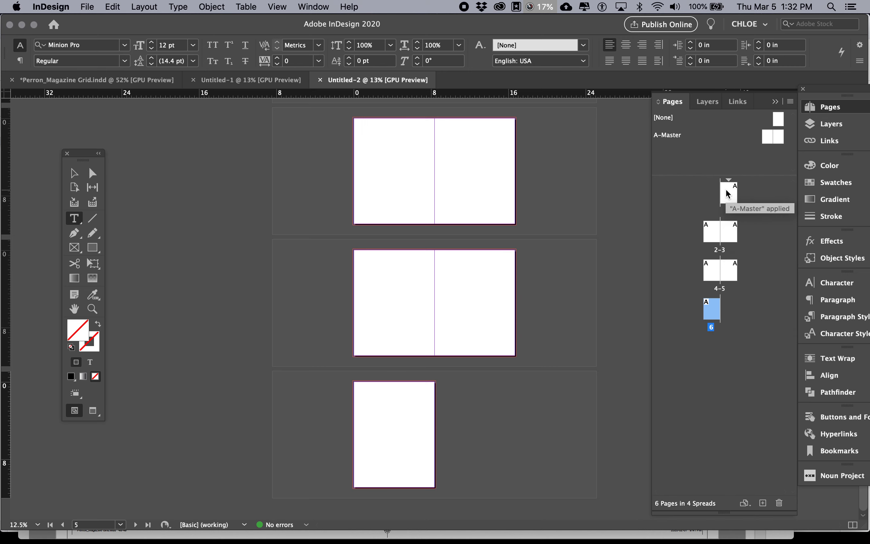
double_click(729, 195)
double_click(712, 308)
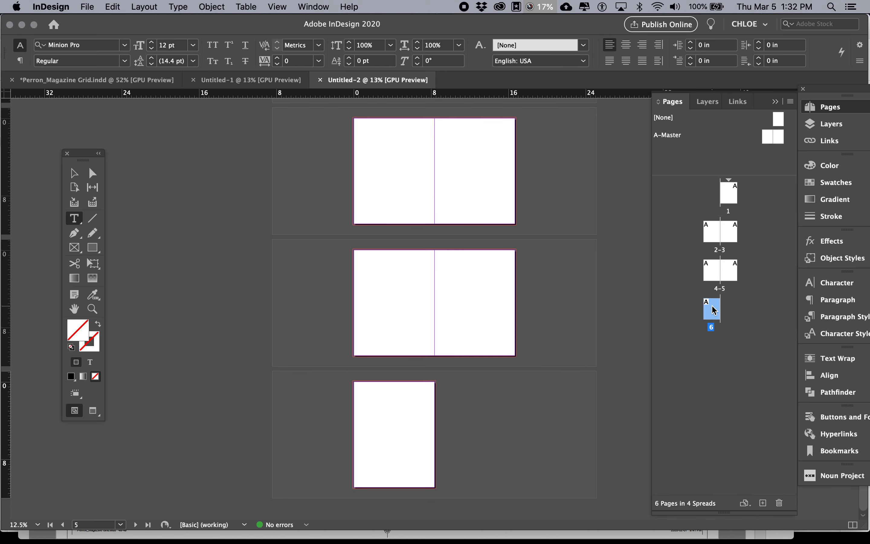
key(super+w)
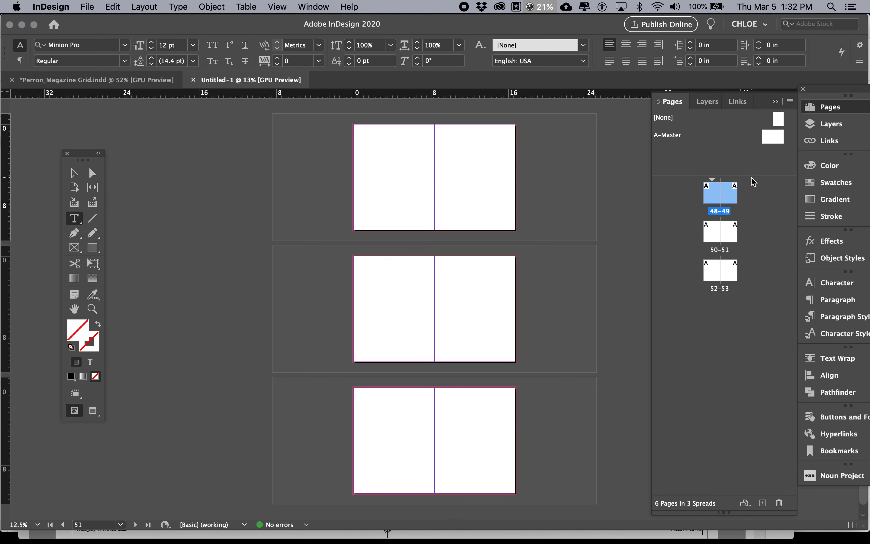
Switch to the Google Docs instructions and read the item about viewing spreads in the Pages window
key(super+Tab)
key(super+Tab)
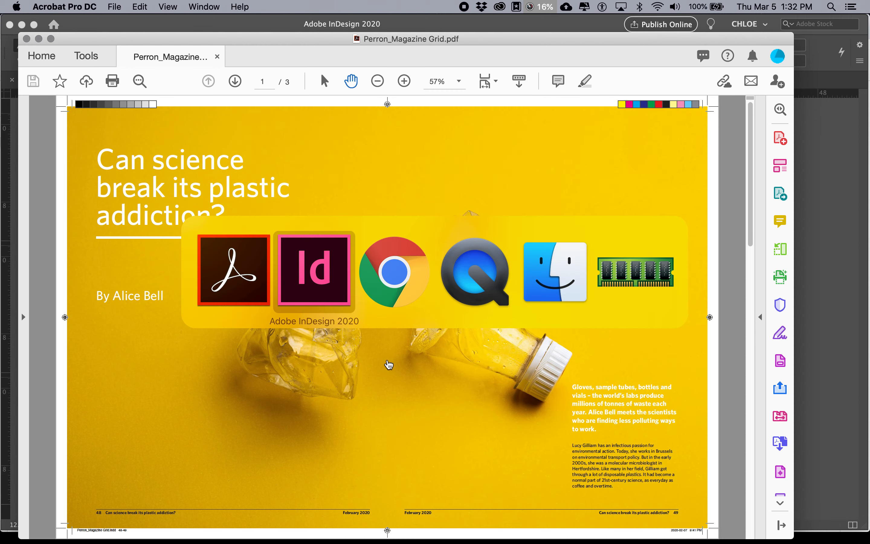
key(super+Tab)
scroll(422, 375, down, 10)
scroll(422, 378, up, 5)
scroll(373, 251, up, 2)
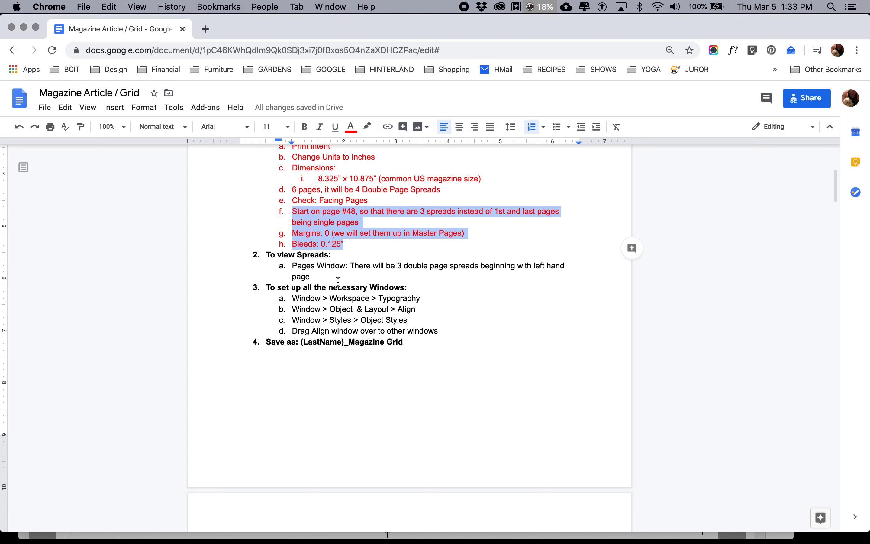
click(325, 276)
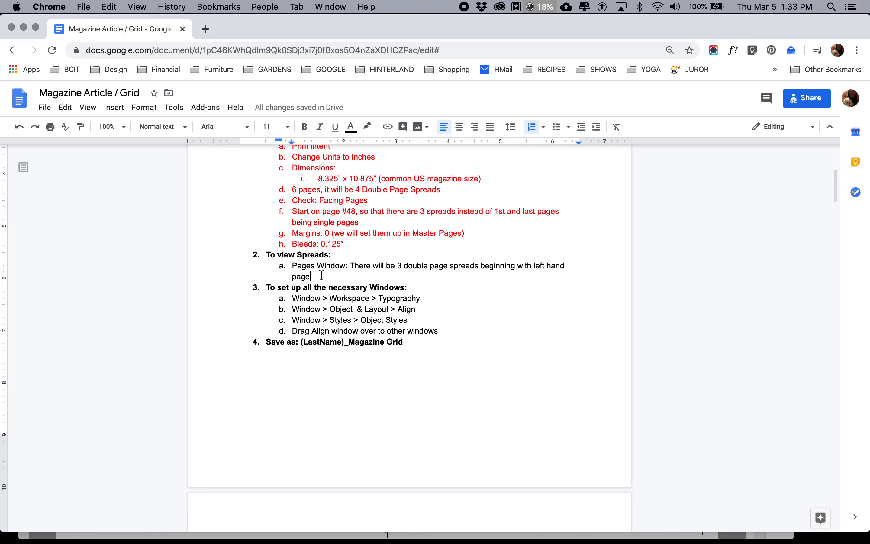
Return to InDesign and check that the document runs from left-hand page 48 to right-hand page 53
key(super+Tab)
key(super+Tab)
key(Tab)
click(708, 189)
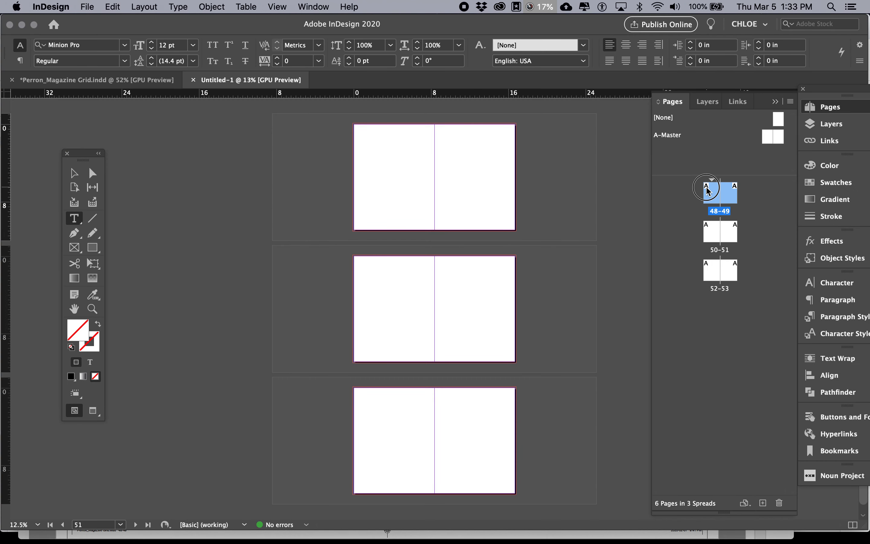
click(734, 276)
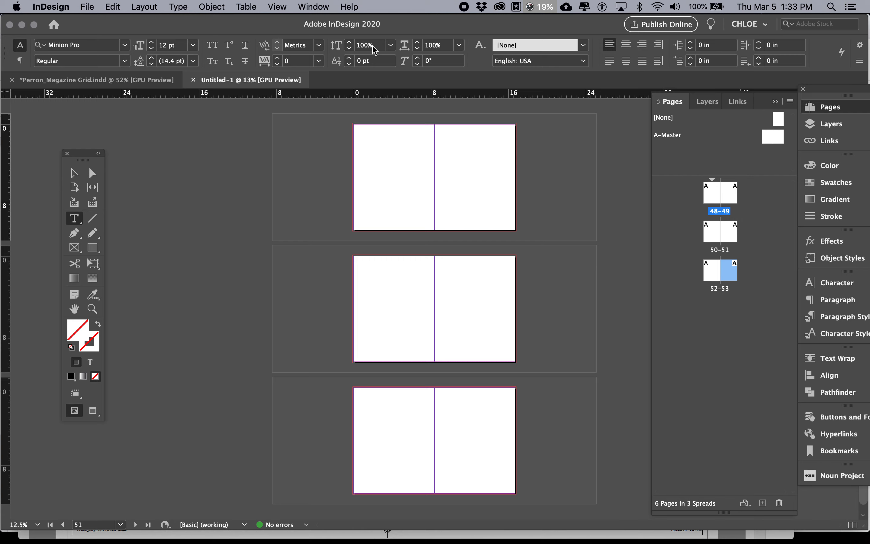
Switch to the Google Docs instructions and review the section on setting up the necessary windows
key(super+Tab)
key(super+Tab)
key(Tab)
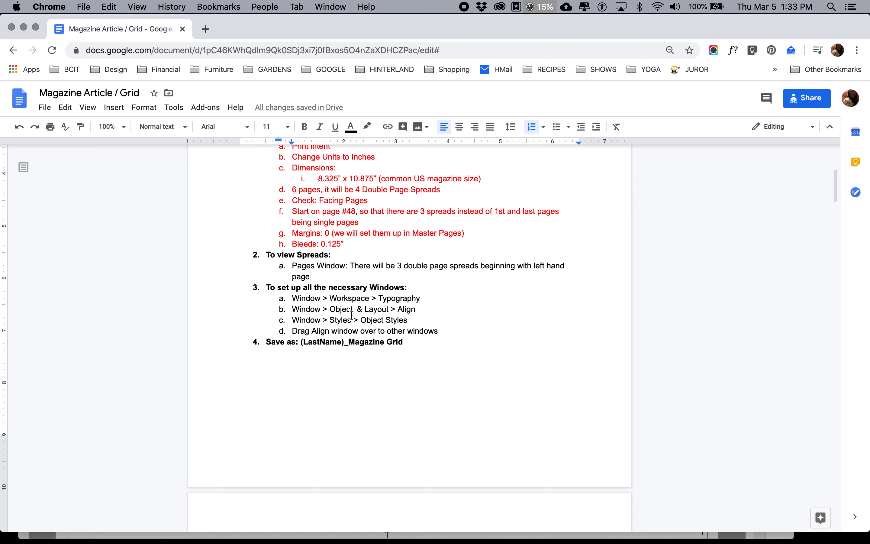
click(383, 287)
Return to InDesign, collapse the Pages panel and move the panel dock so its full width fits on screen
key(super+Tab)
key(super+Tab)
key(Tab)
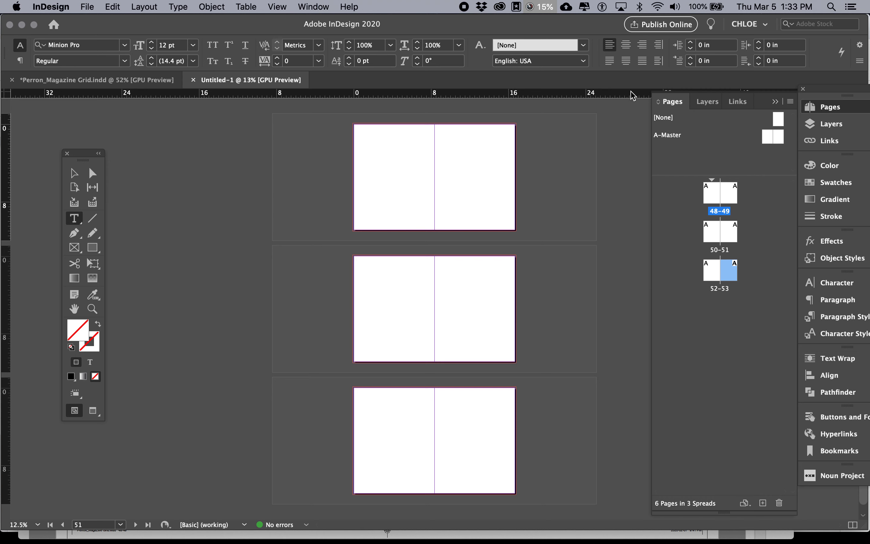
click(849, 110)
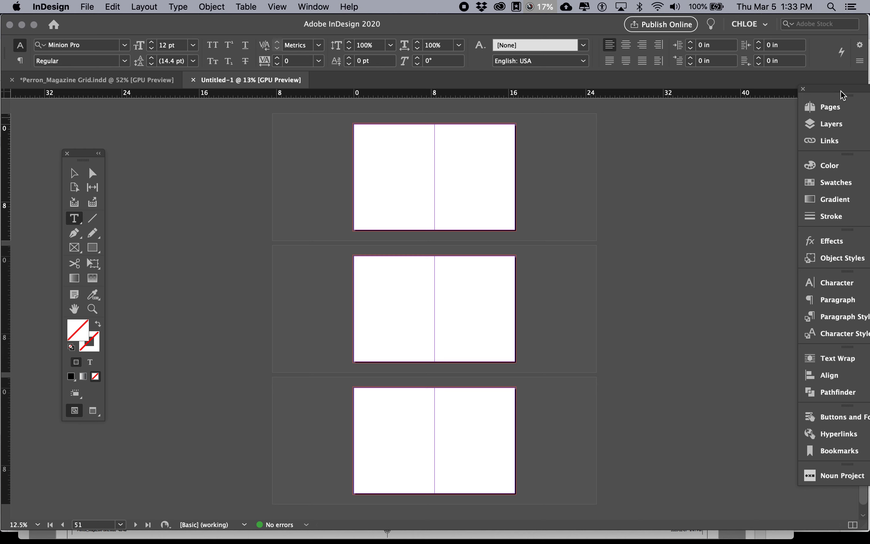
drag(843, 92, 807, 91)
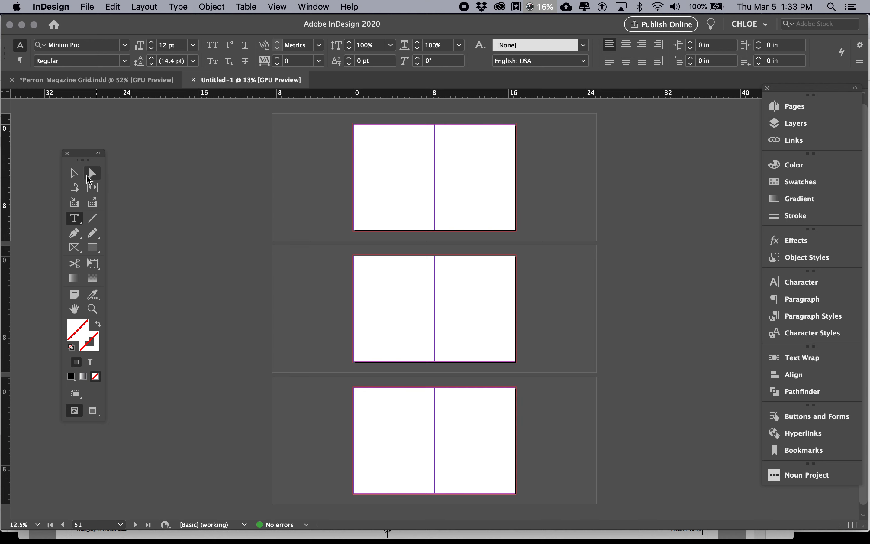
Compare the Control panel options offered for the Selection, Direct Selection and Type tools
click(75, 173)
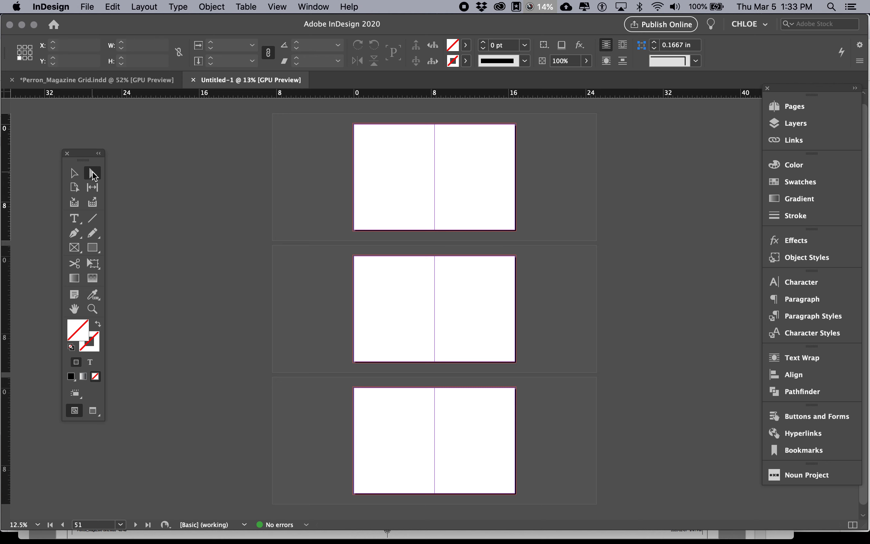
click(74, 218)
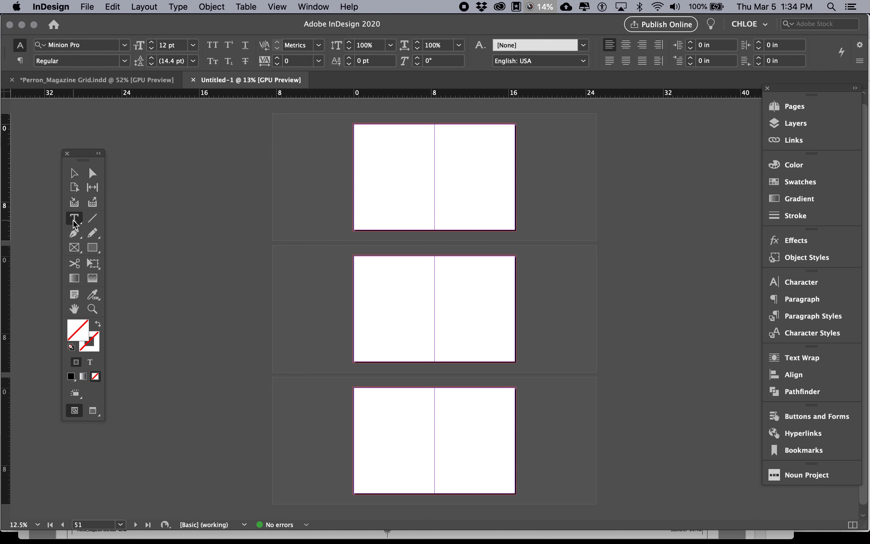
click(74, 173)
click(93, 173)
click(74, 218)
Compare the Character and Paragraph panels with the Type tool's character and paragraph formatting controls, and return to the Selection tool
click(814, 287)
click(813, 304)
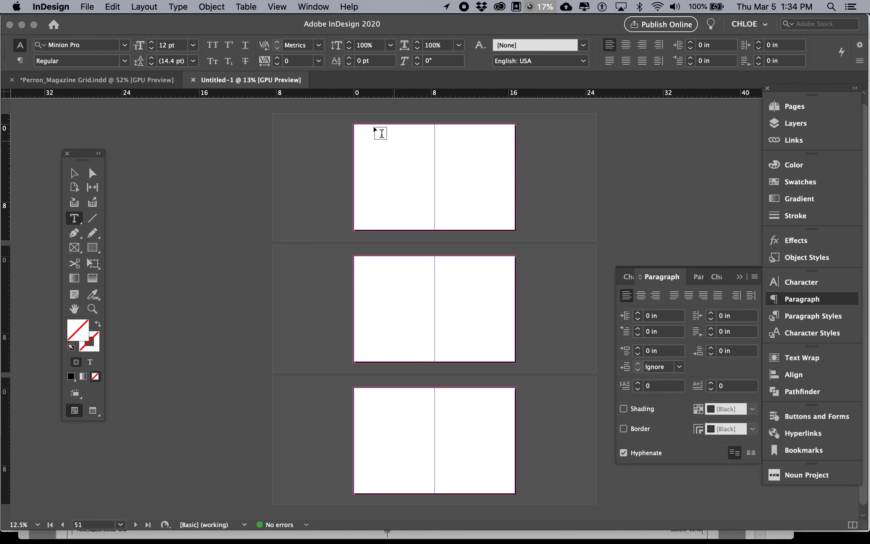
click(21, 60)
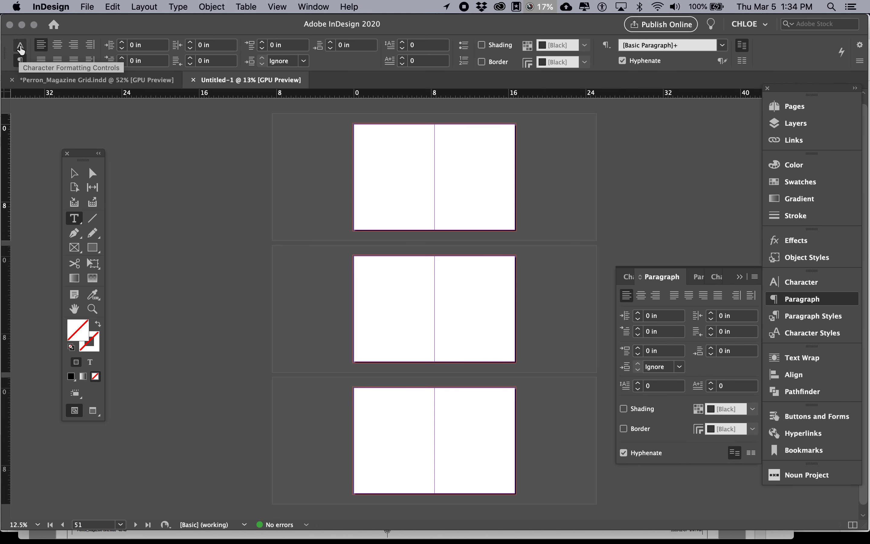
click(20, 45)
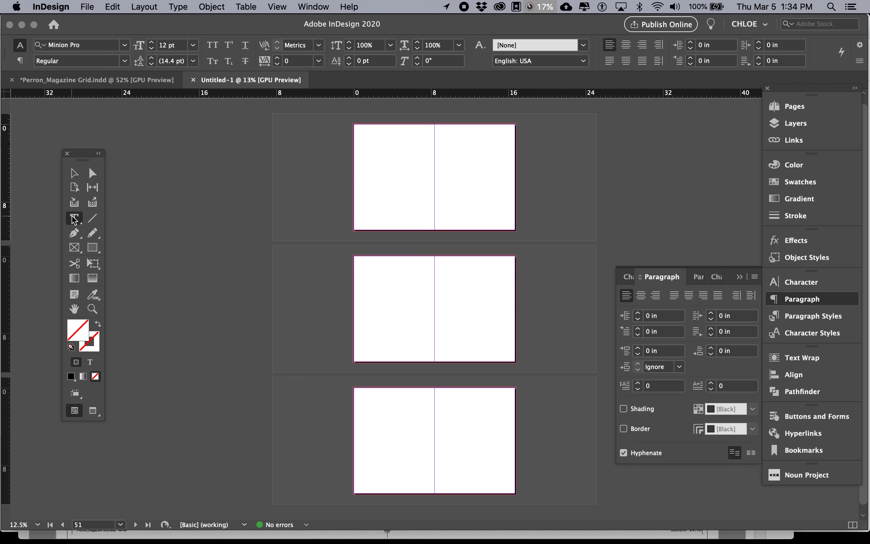
click(75, 177)
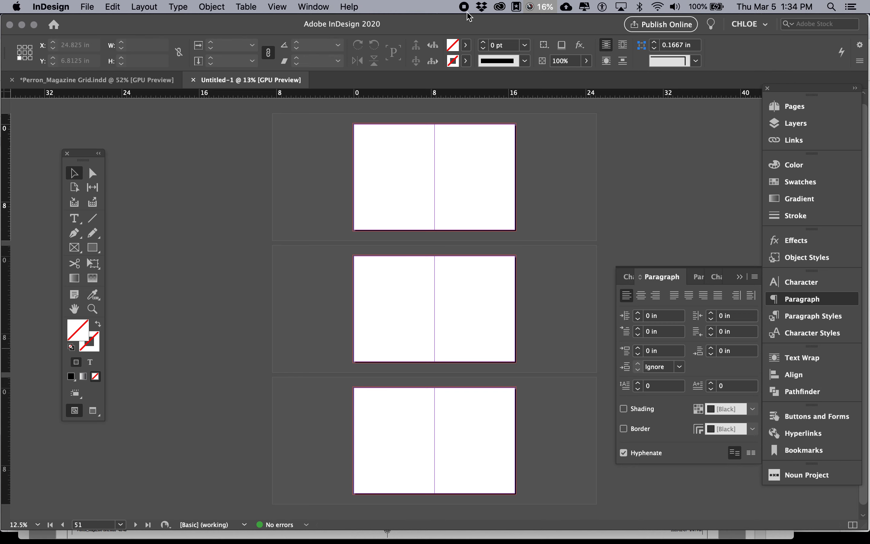
Show the Transform panel, compare it with the Selection tool's control options, and close it
click(310, 6)
mouse_move(360, 200)
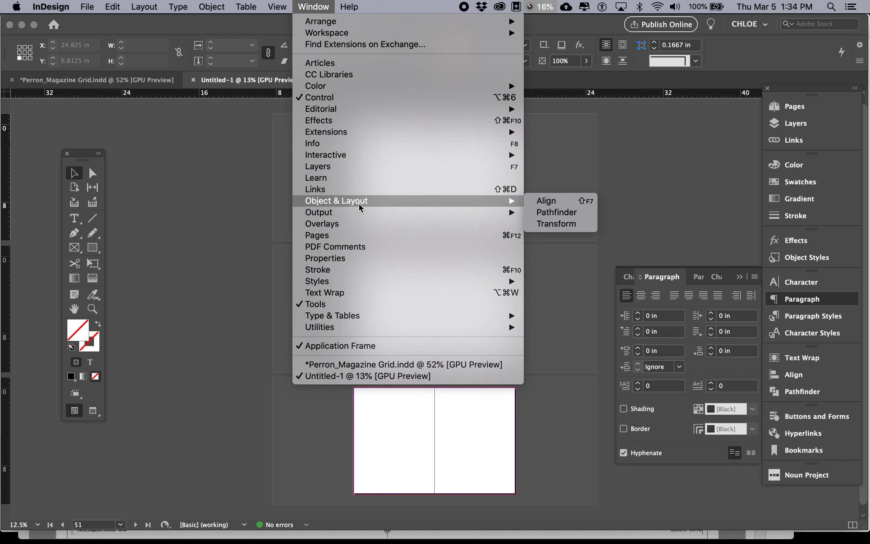
click(552, 227)
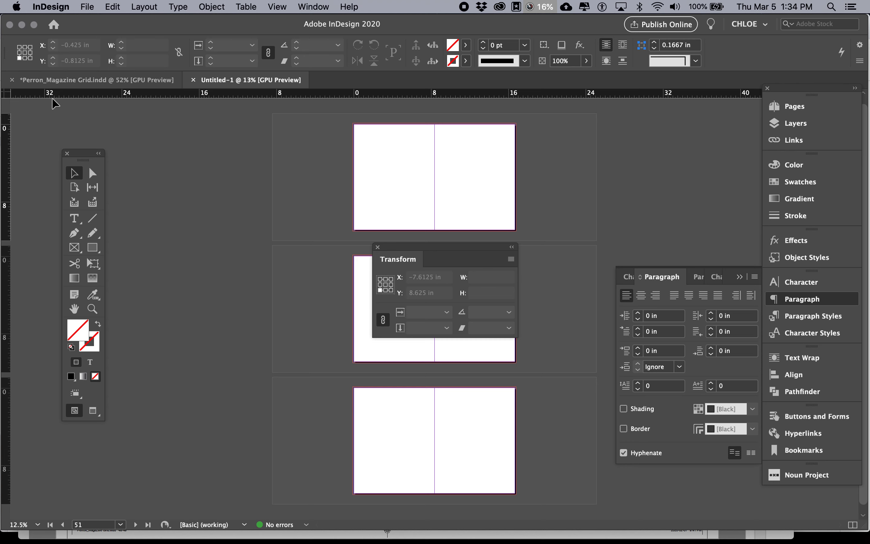
click(80, 176)
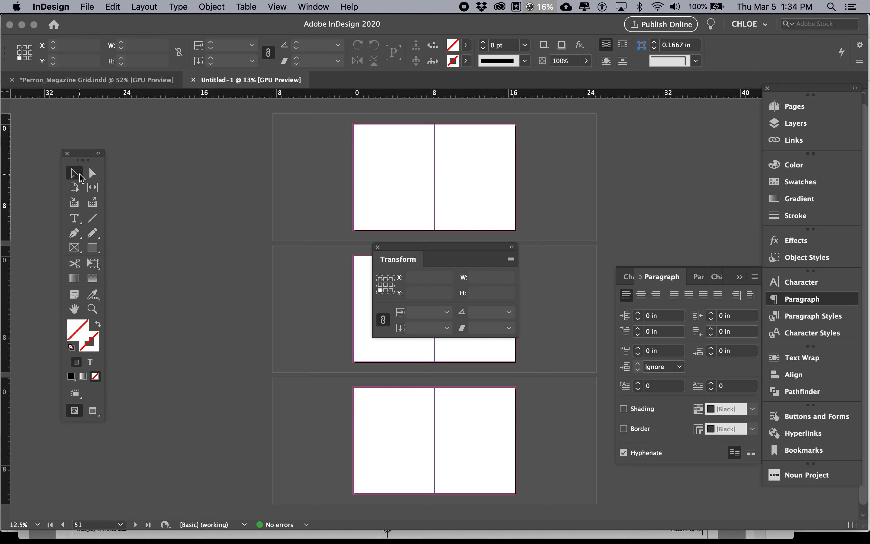
click(377, 247)
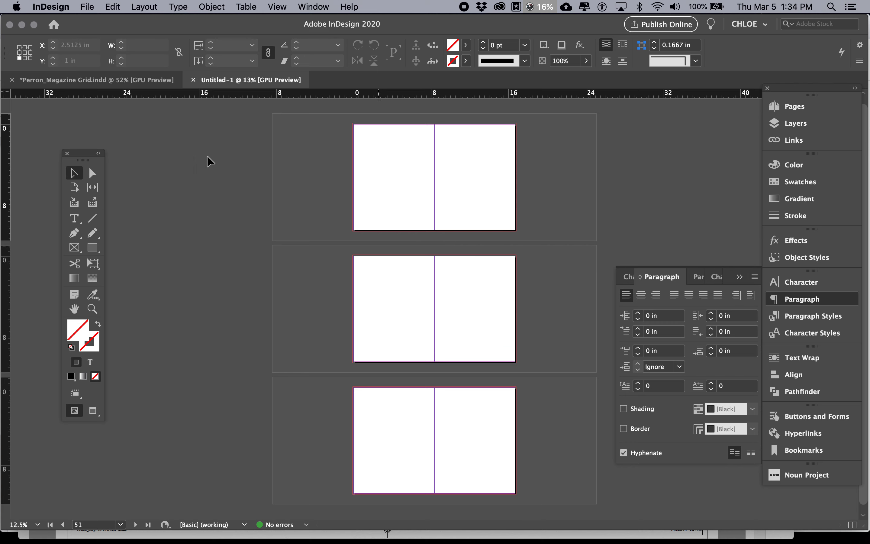
Inspect the Control panel's docking and customization options with the Type tool and the Selection tool active
click(75, 217)
click(74, 247)
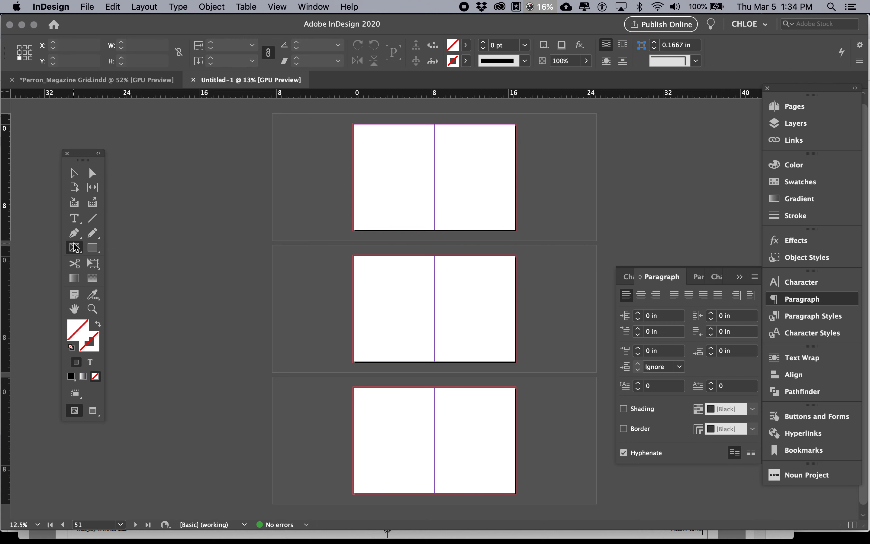
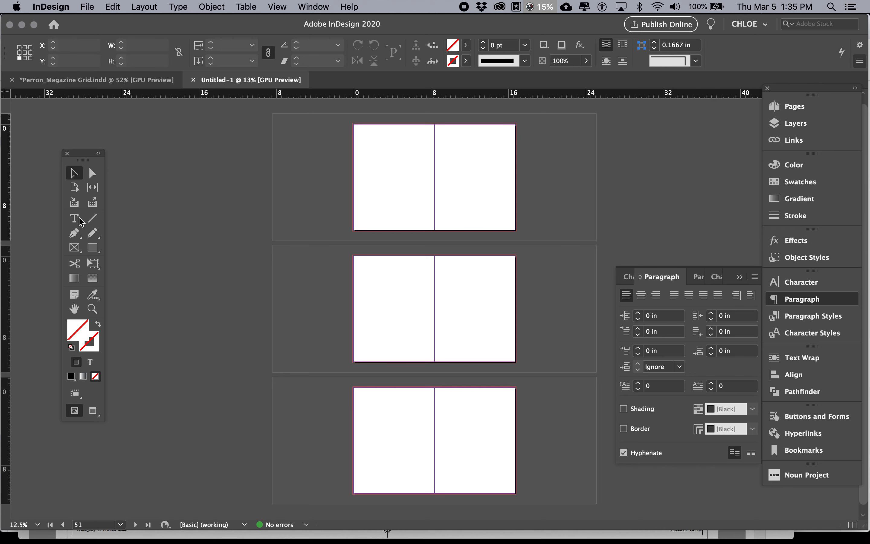
click(861, 61)
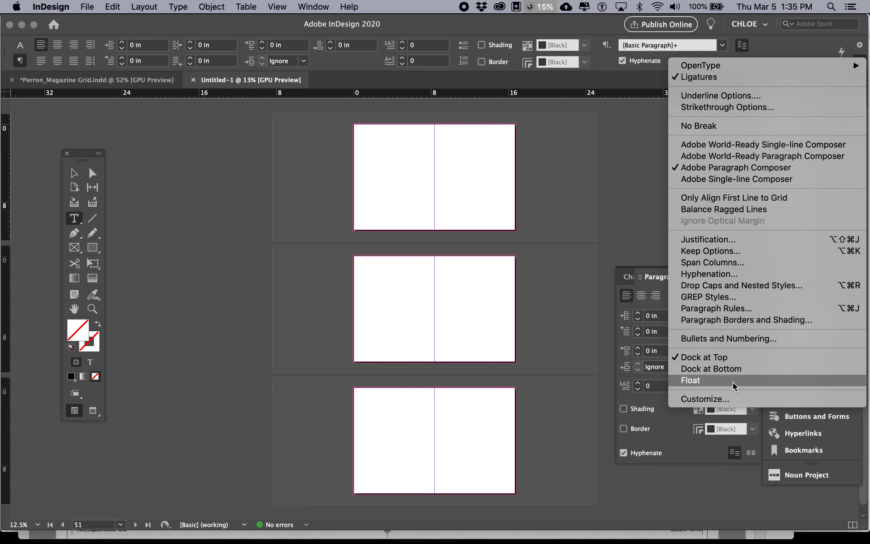
click(75, 179)
click(75, 174)
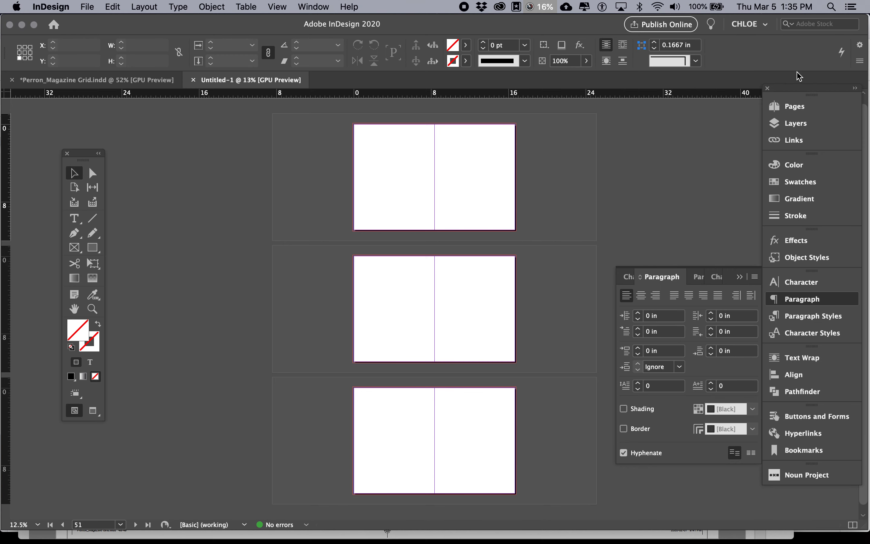
click(858, 63)
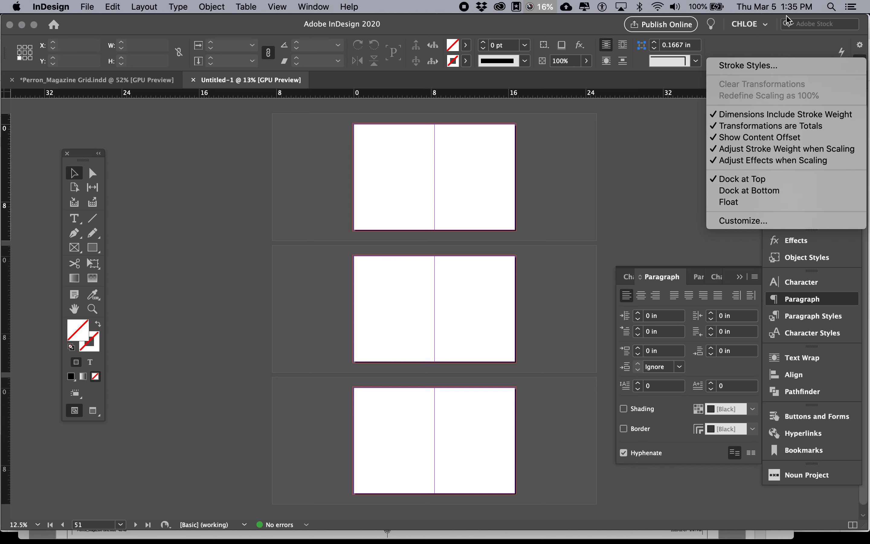
click(795, 47)
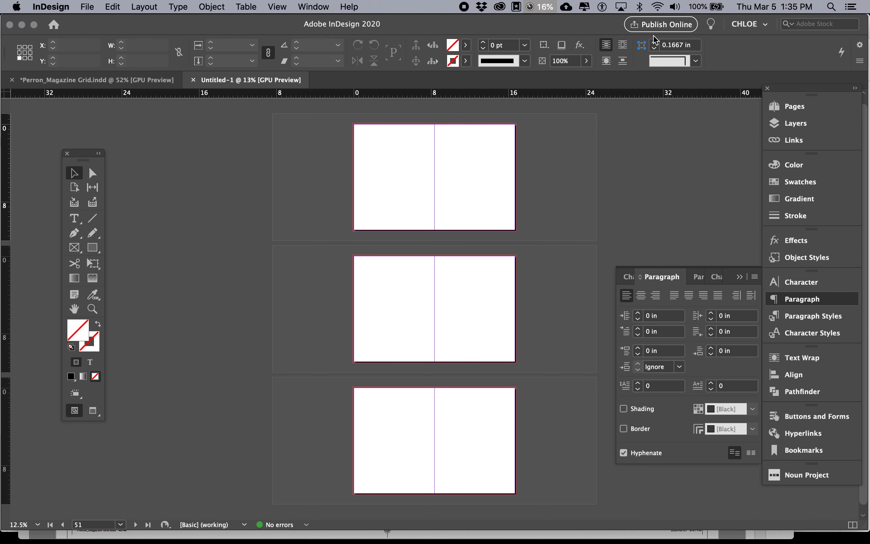
Collapse the Paragraph panel and switch to the Typography workspace
click(803, 302)
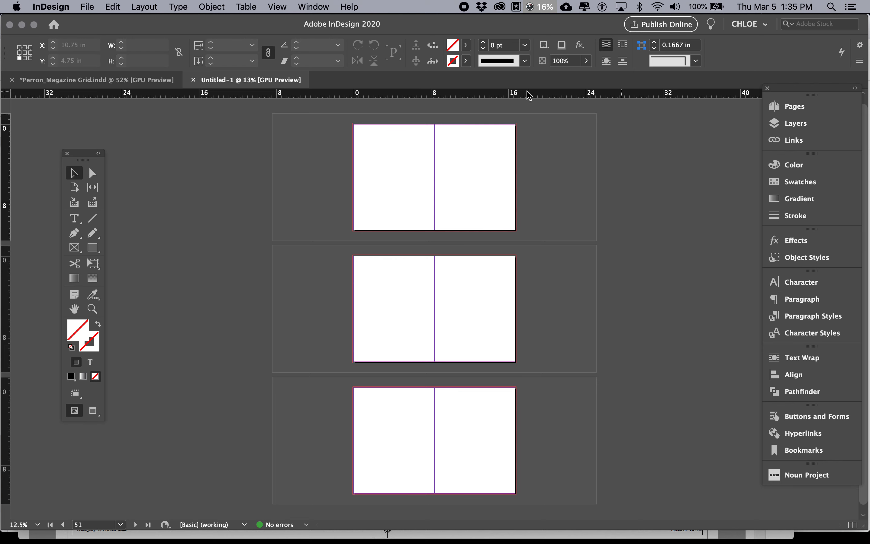
click(314, 6)
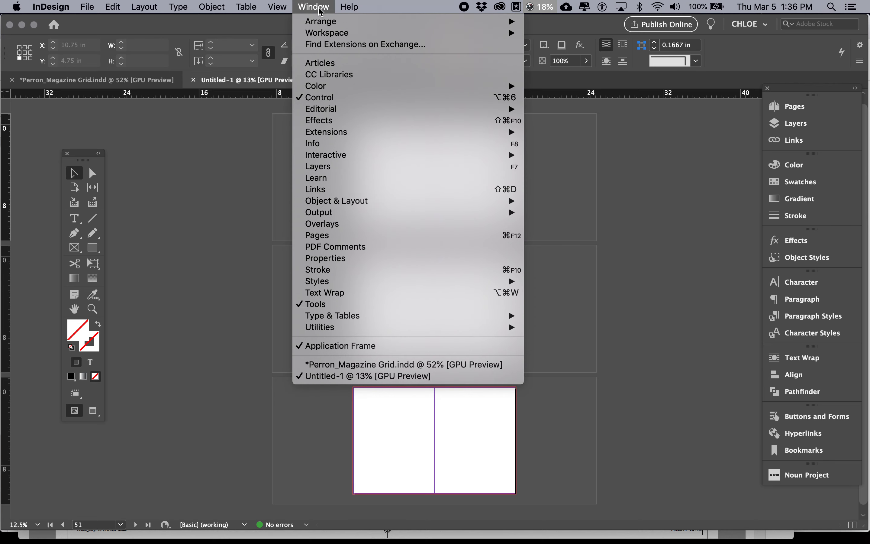
mouse_move(323, 34)
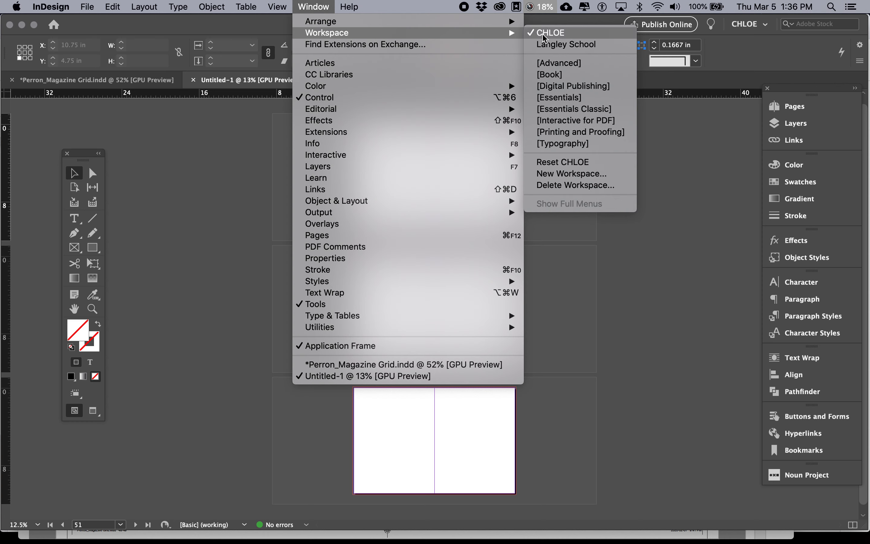
click(570, 144)
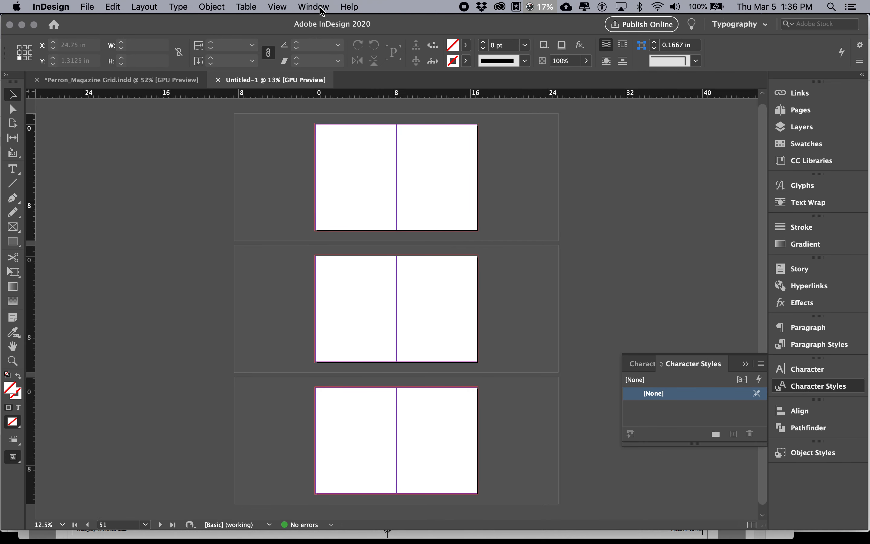
click(312, 6)
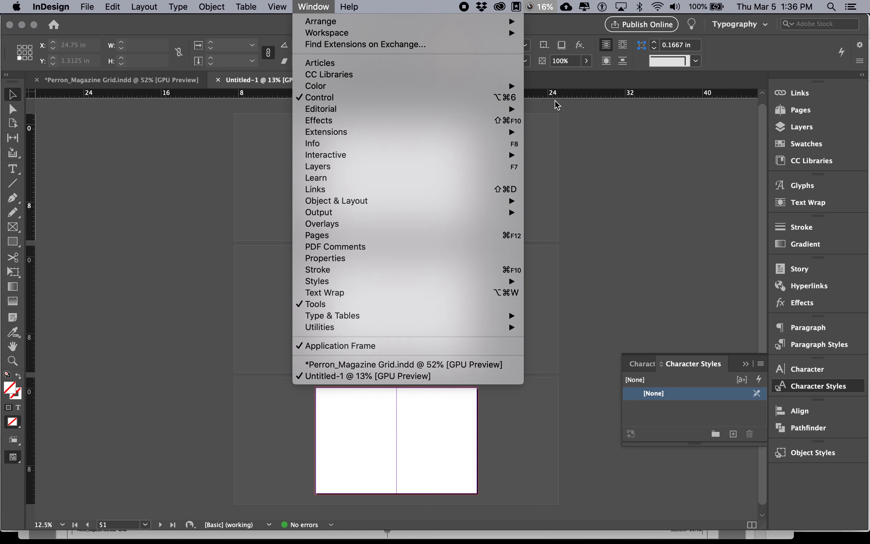
click(570, 143)
Check the panel setup instructions in Google Docs, return to InDesign and collapse the Character Styles panel
key(super+Tab)
key(super+Tab)
key(super+Tab)
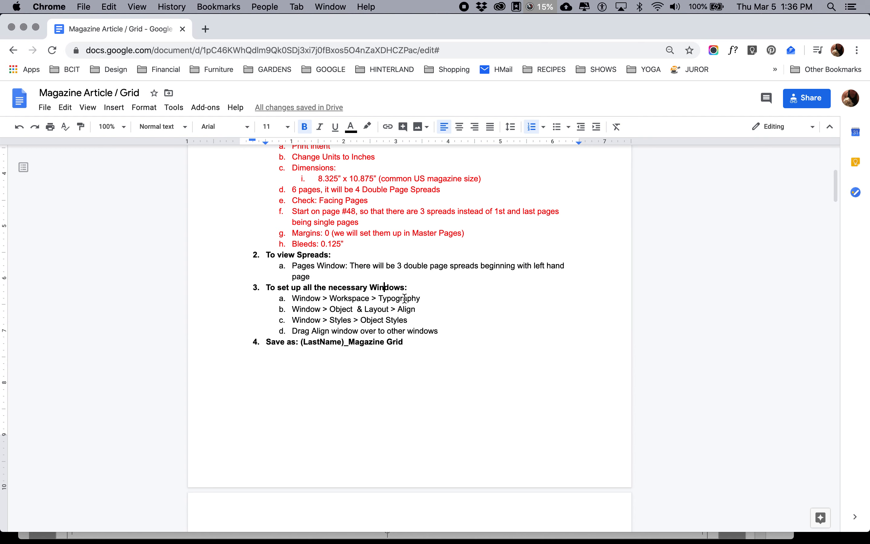
key(super+Tab)
key(super+Tab)
key(super+Tab)
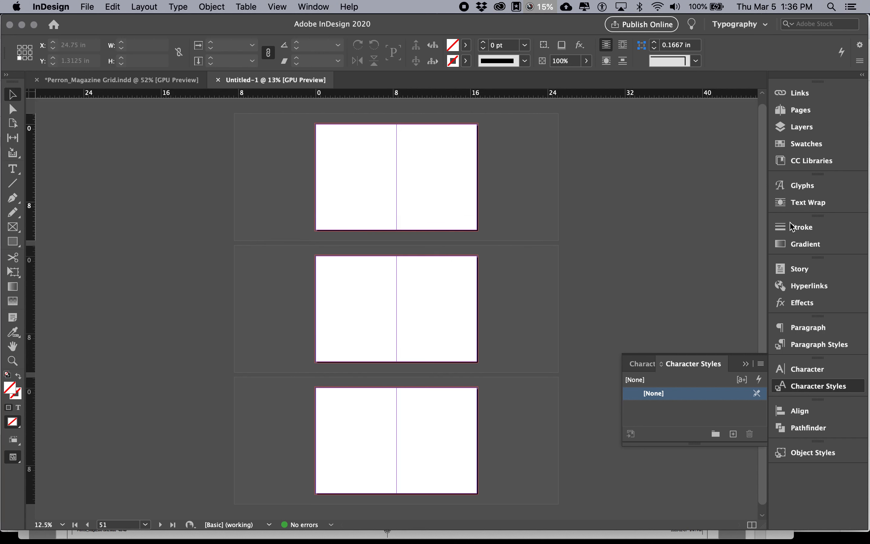
click(805, 390)
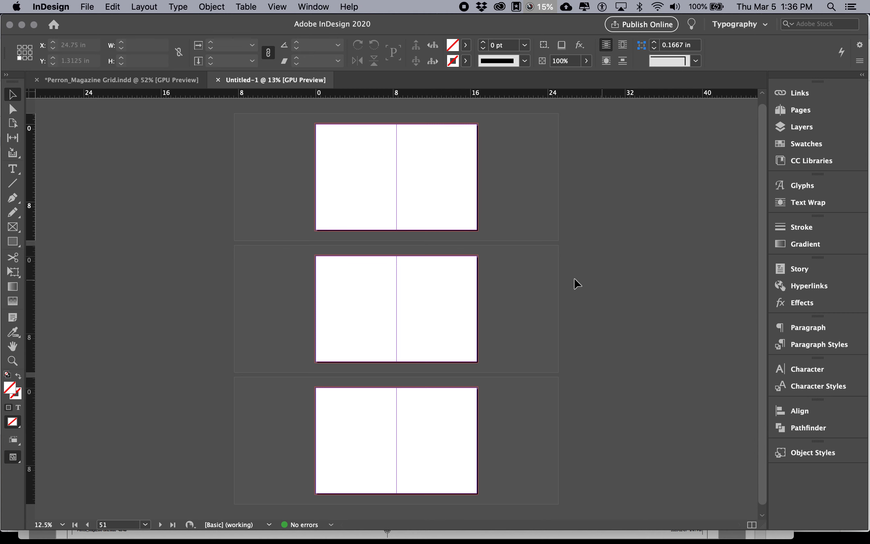
Show the Align panel and move it up among the docked panels near Gradient and Story
click(310, 7)
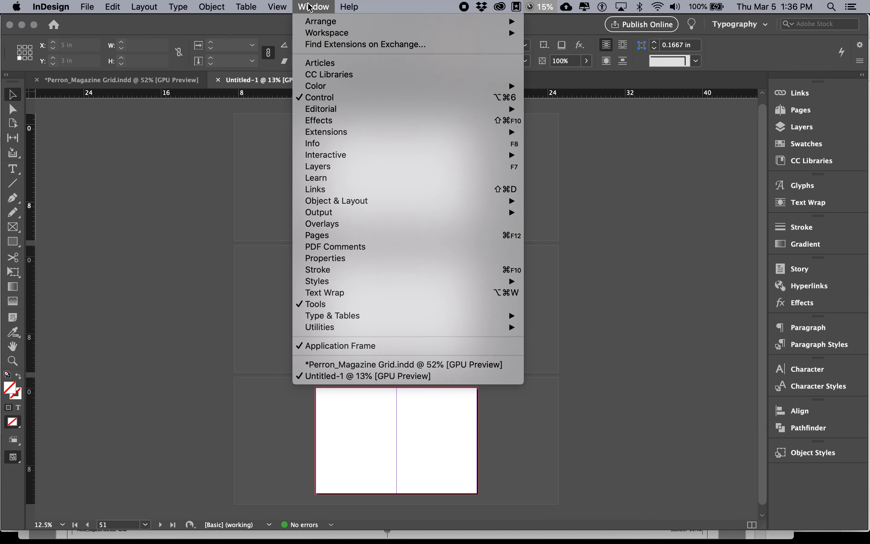
mouse_move(353, 208)
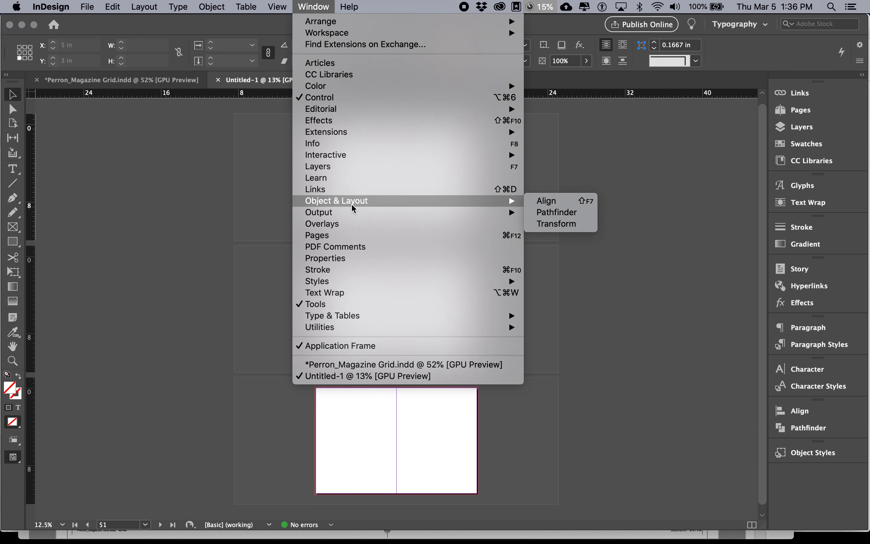
click(577, 205)
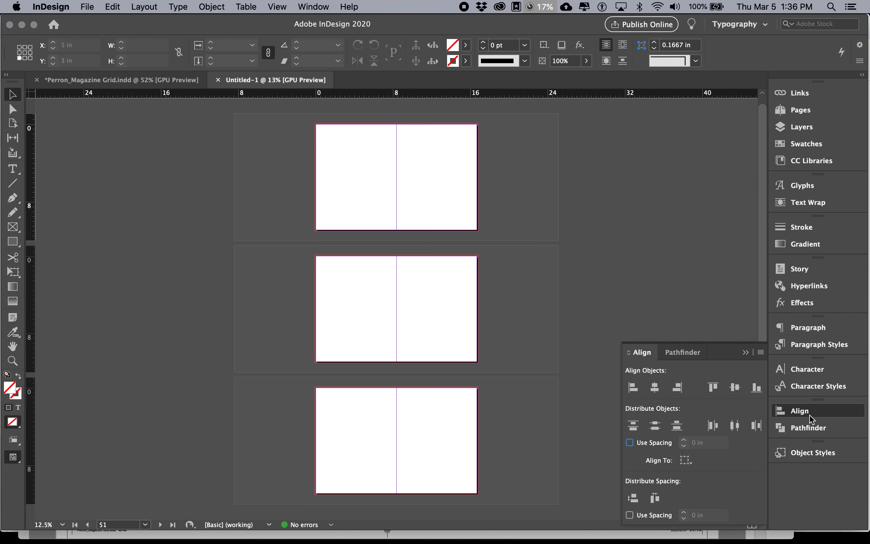
drag(807, 415, 810, 280)
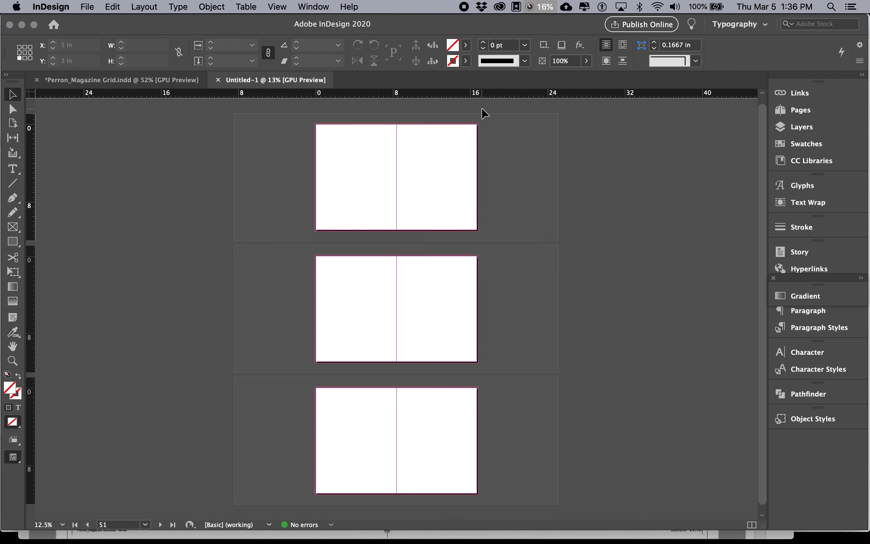
Reset the Typography workspace, and show the Align panel and dock it below Character Styles
click(322, 10)
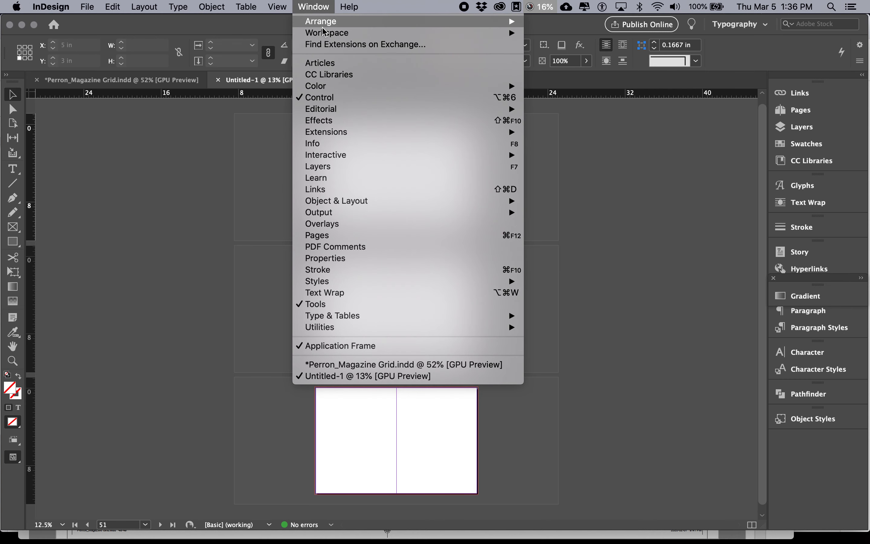
click(545, 163)
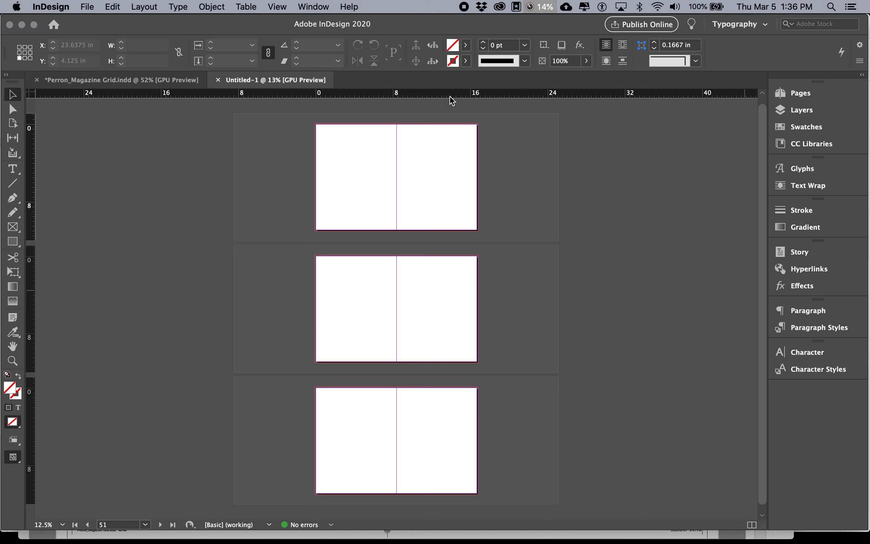
click(325, 6)
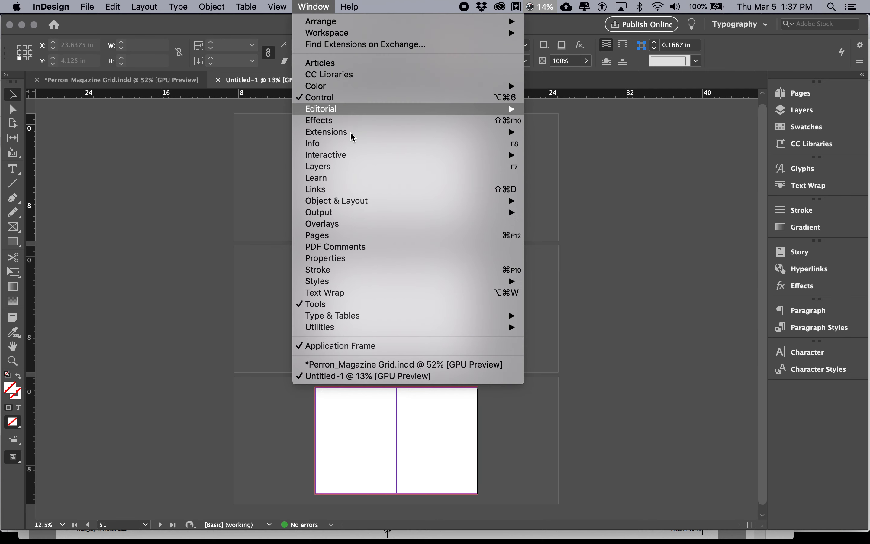
mouse_move(357, 200)
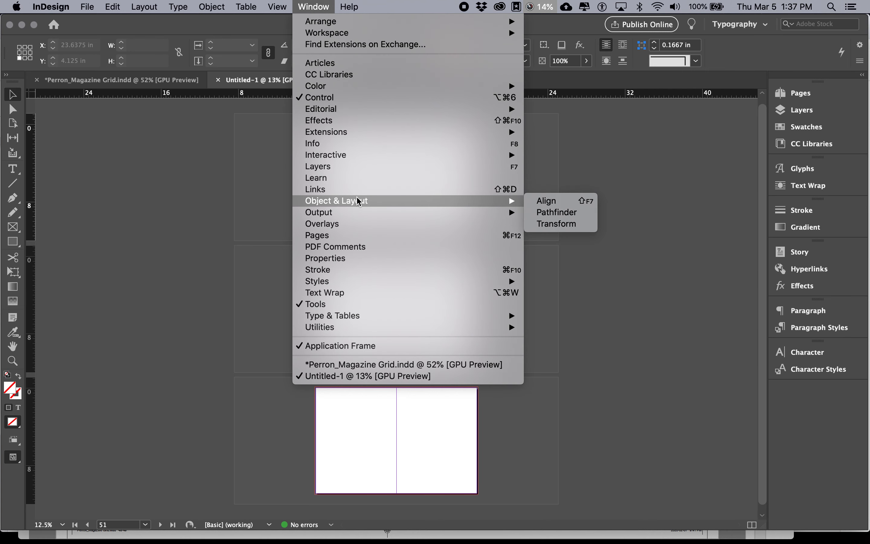
click(540, 201)
drag(431, 220, 811, 387)
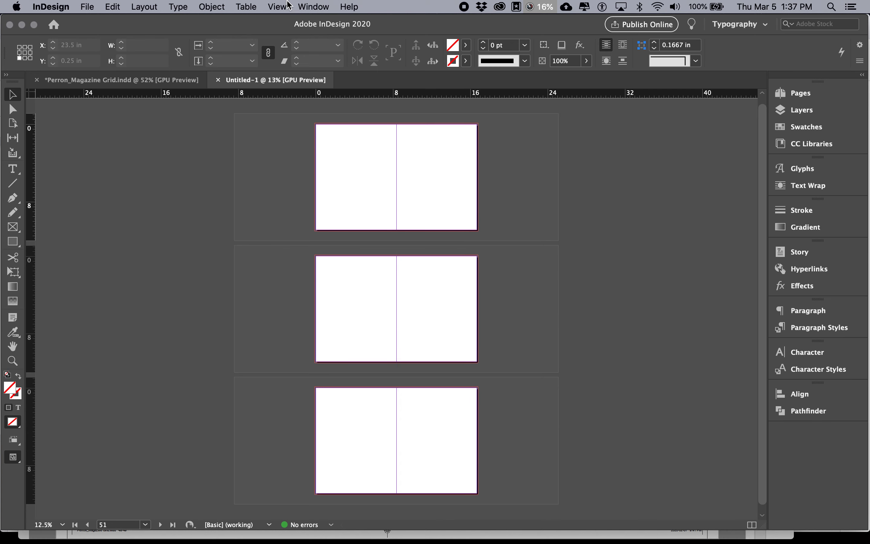
Switch to the personal custom workspace to compare its panel layout, and return to the Typography workspace
click(314, 7)
mouse_move(318, 34)
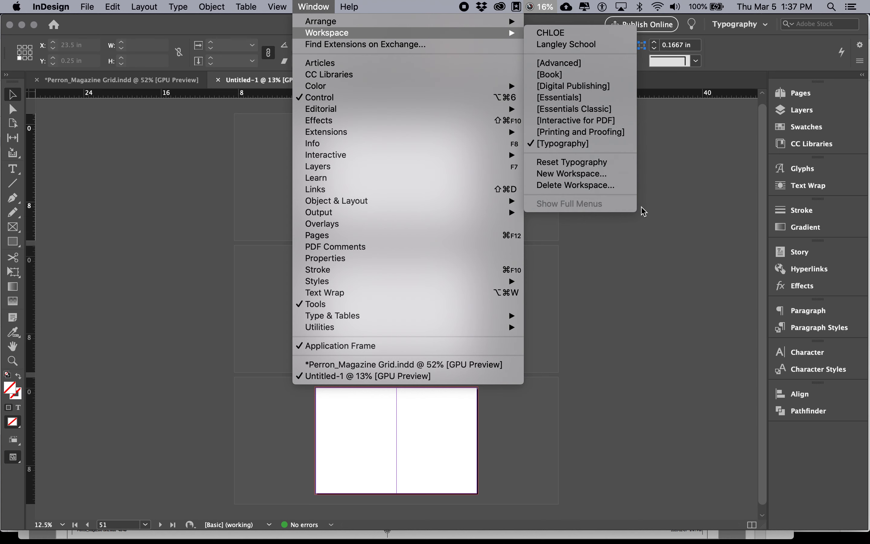
click(576, 33)
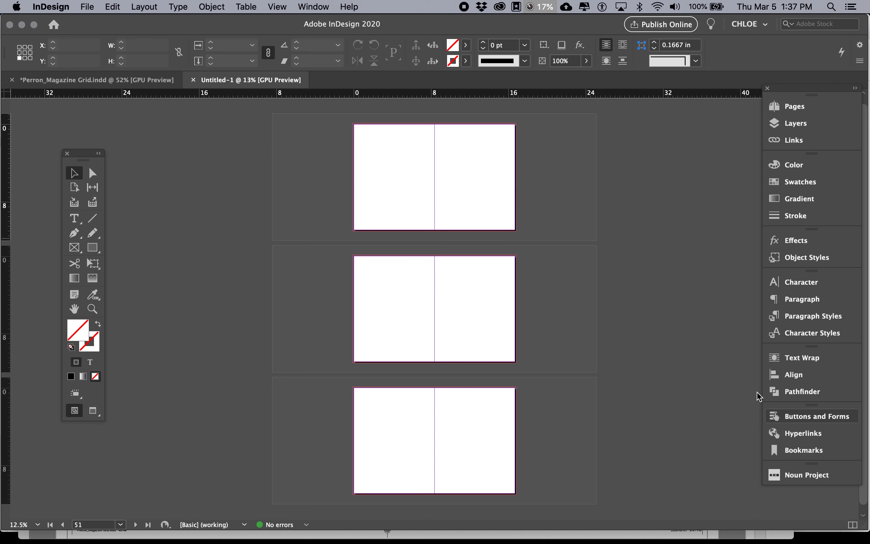
click(315, 6)
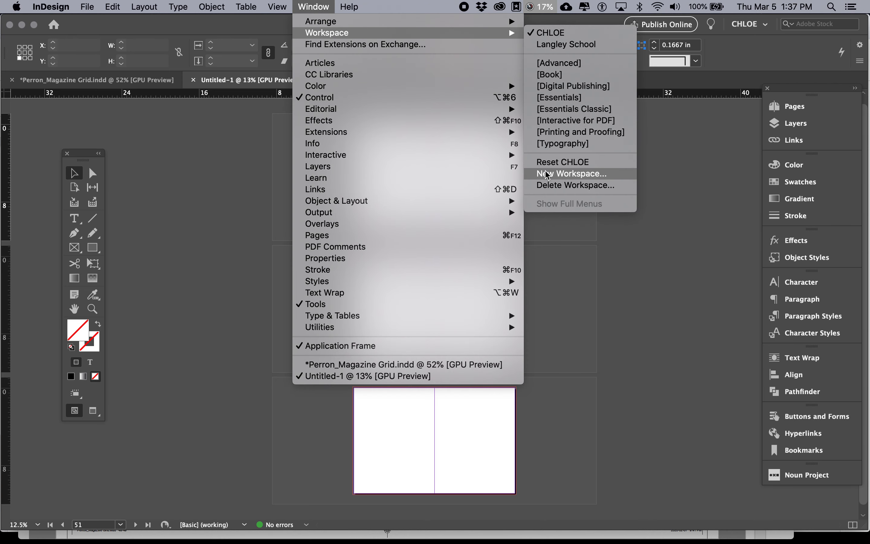
click(557, 146)
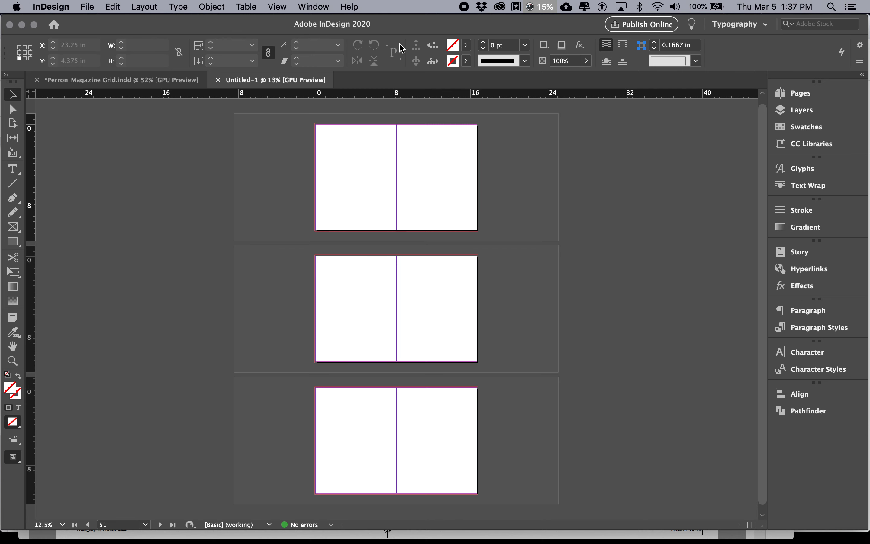
Save the current panel layout as a new workspace named MKTG 3418
click(324, 10)
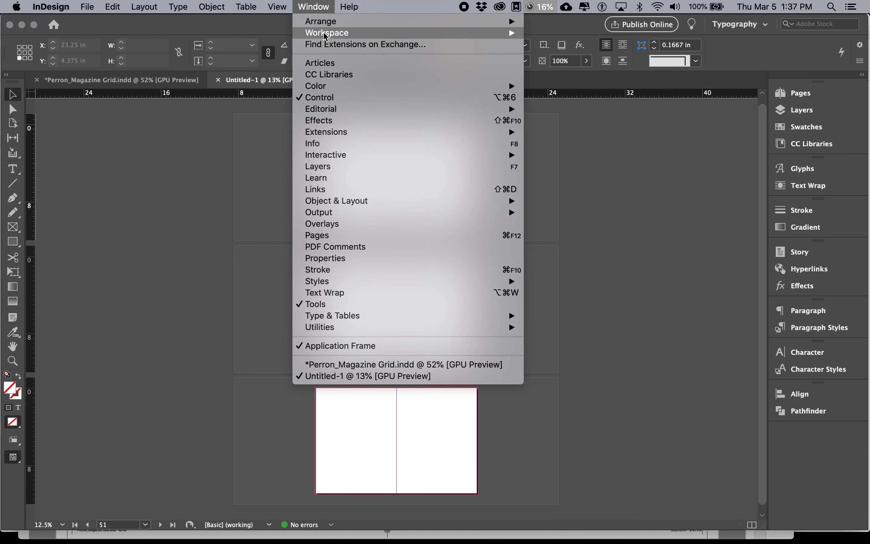
mouse_move(325, 33)
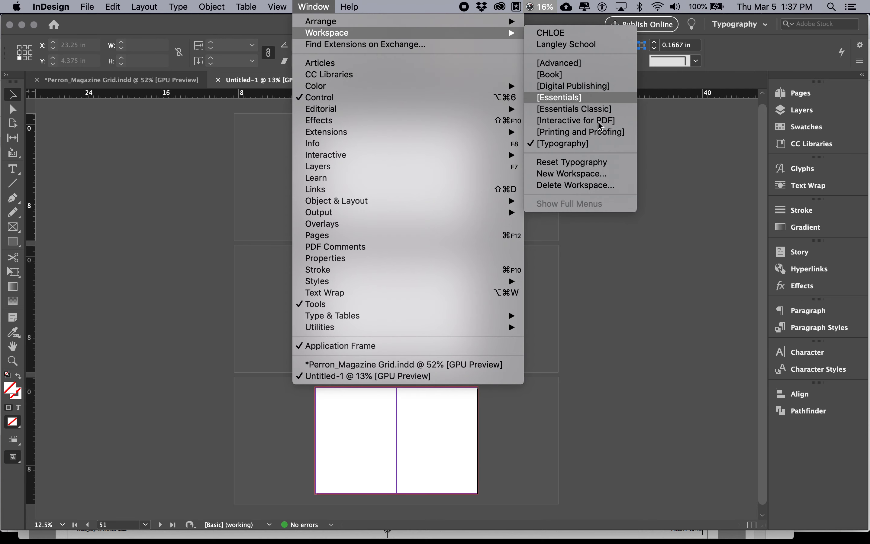
click(602, 173)
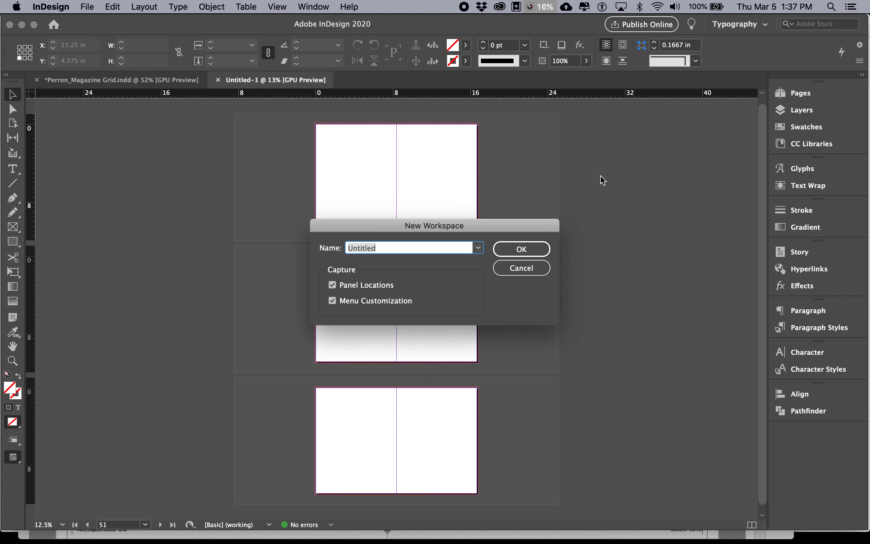
text(MKTG 3418)
key(Return)
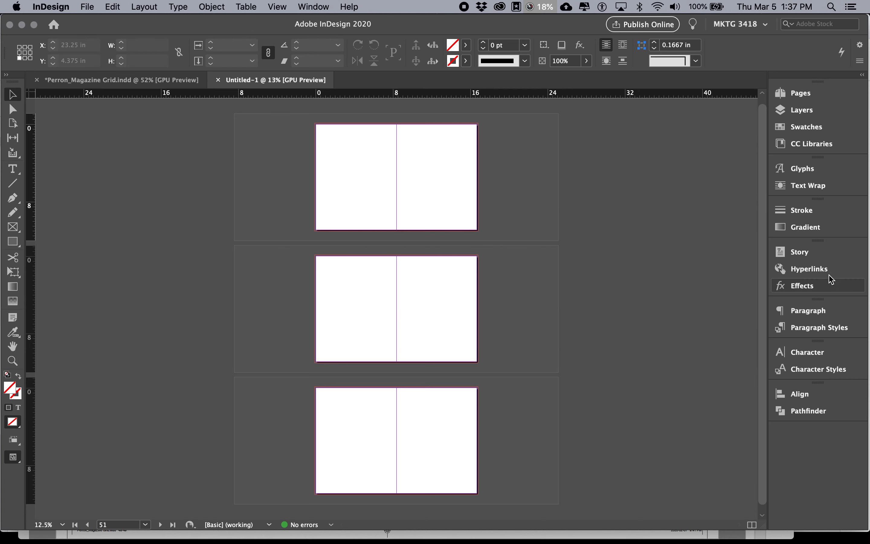
Remove the Hyperlinks panel from the dock and group Paragraph Styles with the Character panels
drag(827, 270, 598, 277)
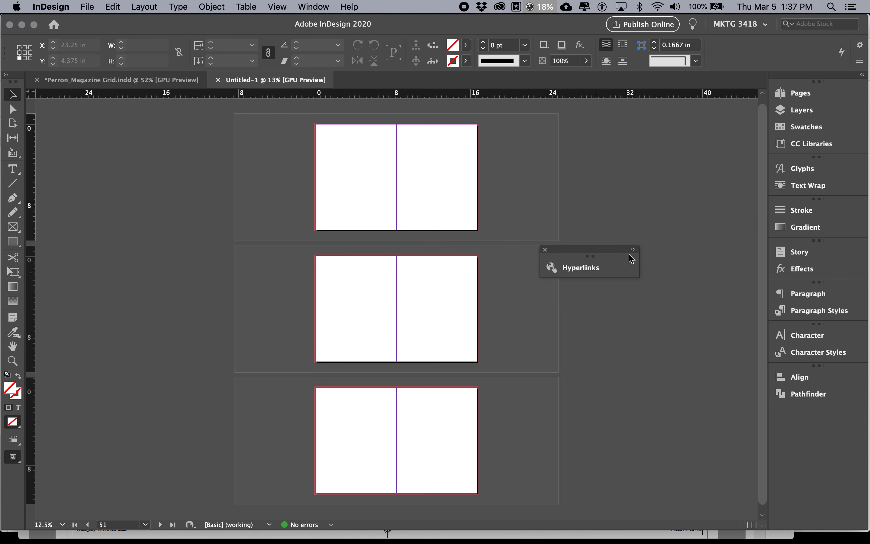
click(545, 249)
drag(799, 313, 800, 347)
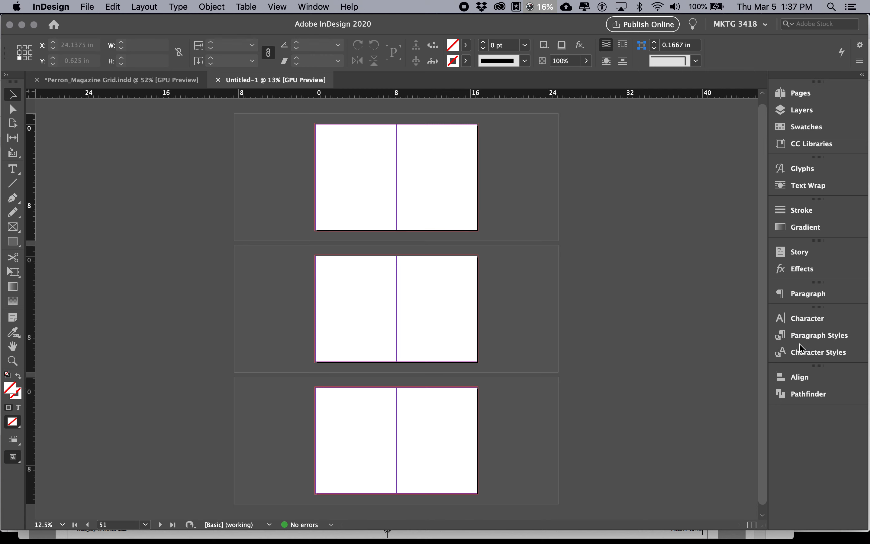
Reset the MKTG 3418 workspace to its saved panel layout
click(308, 6)
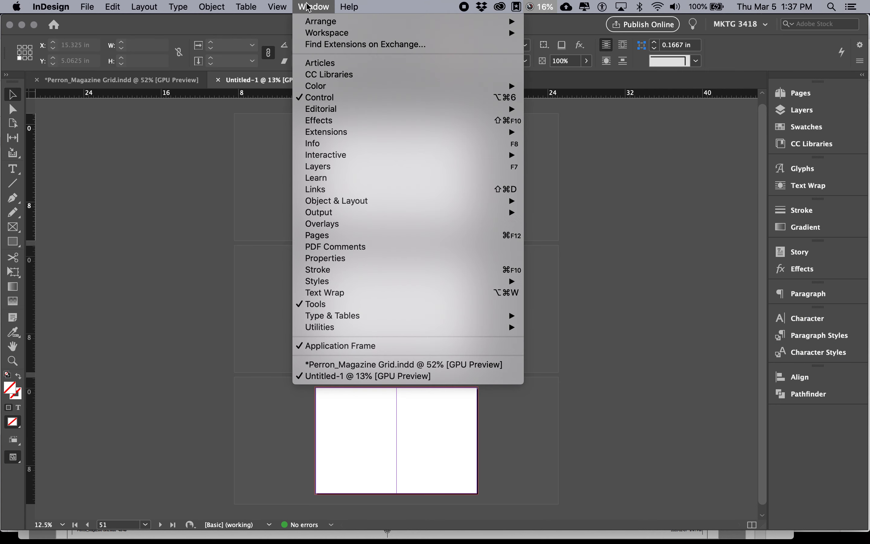
mouse_move(316, 33)
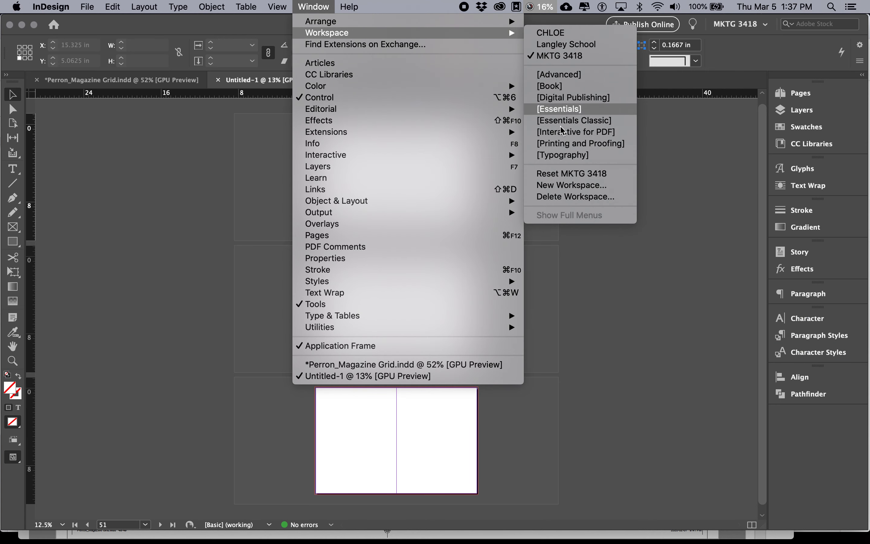
click(573, 174)
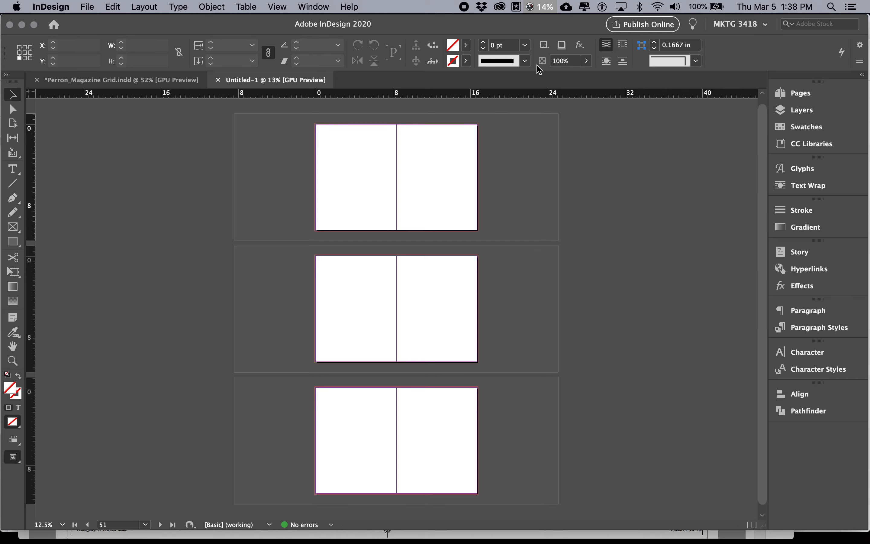
Check the file-naming instruction in Google Docs, and return to the untitled document in InDesign
key(super+Tab)
key(super+Tab)
key(super+Tab)
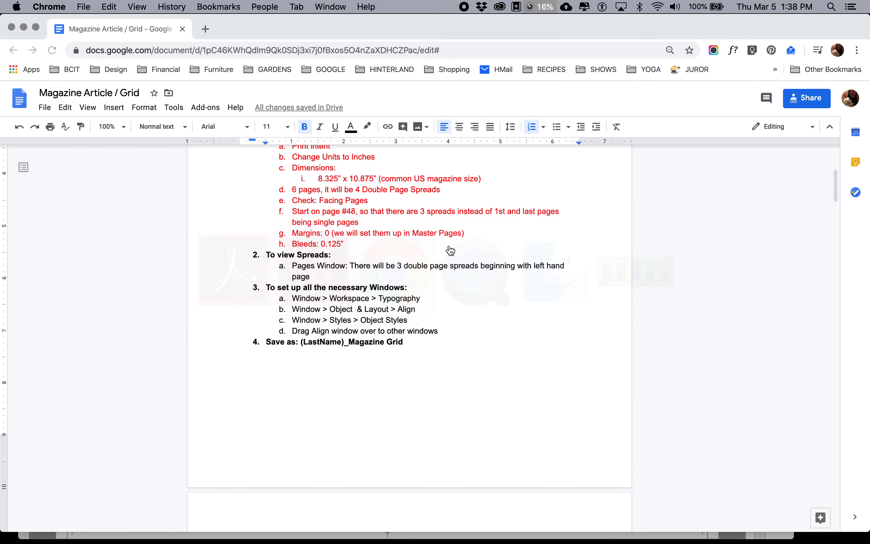
scroll(373, 335, down, 5)
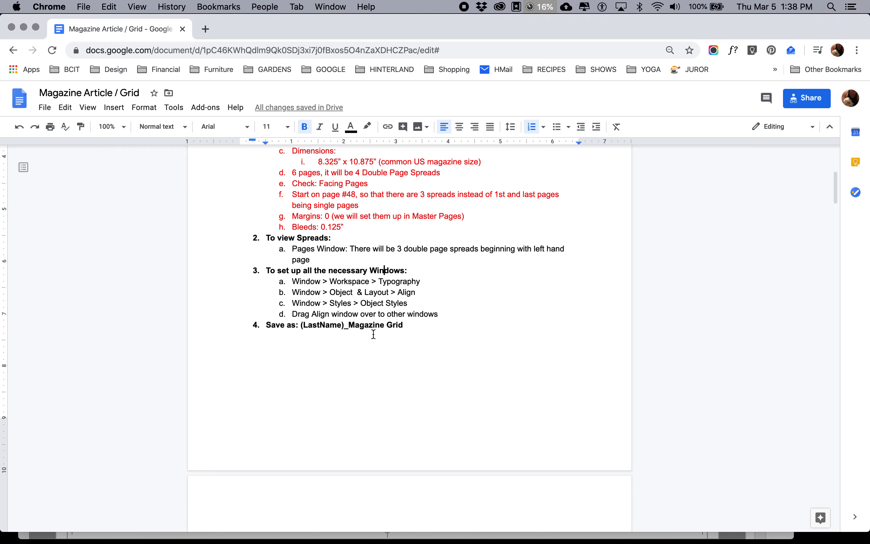
key(super+Tab)
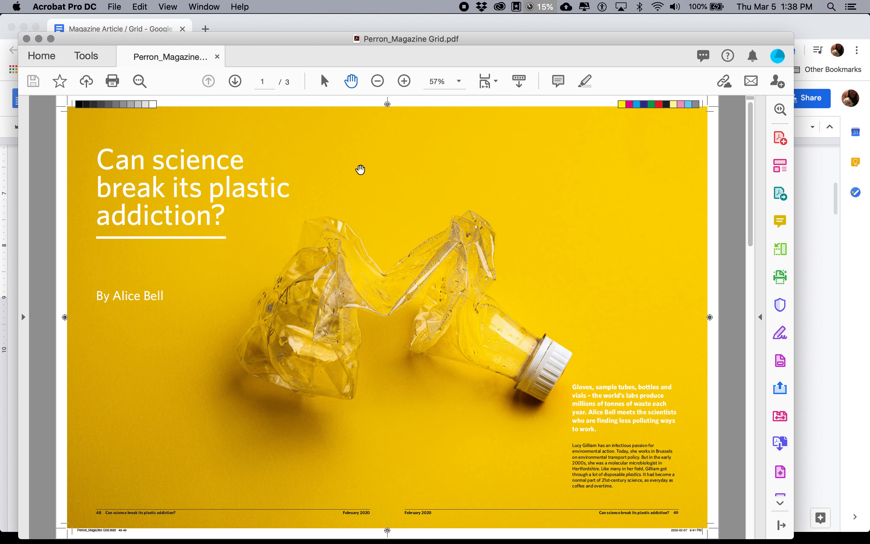
key(super+Tab)
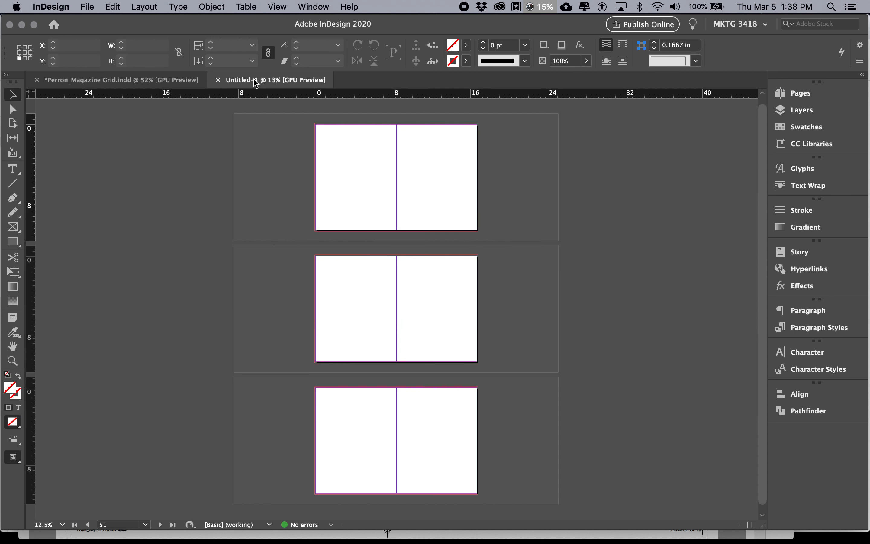
Start saving the document to the Desktop, replacing the Untitled-1 part of the file name with the last name and an underscore
click(87, 6)
click(100, 98)
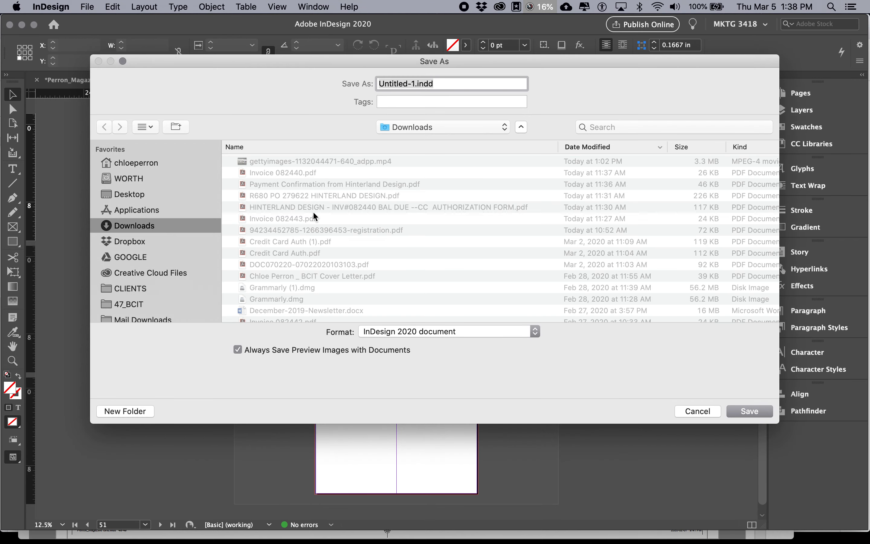
click(143, 199)
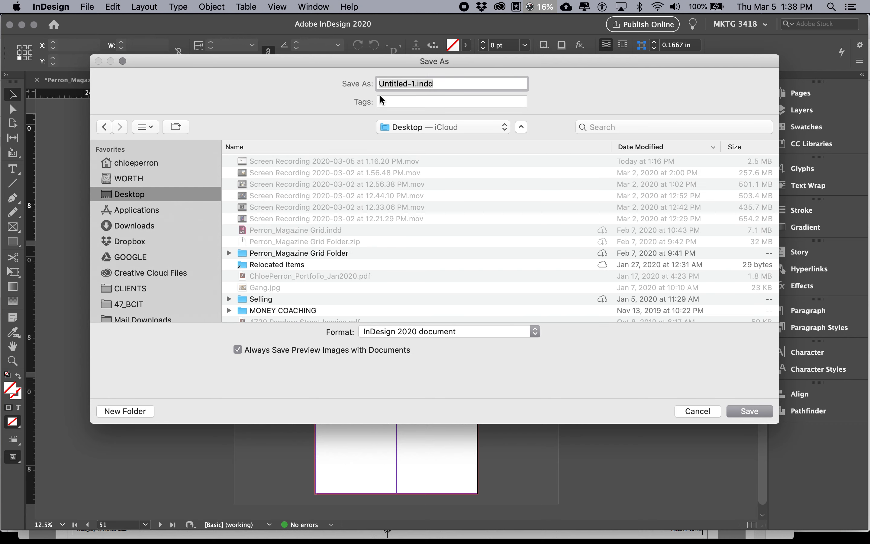
click(414, 85)
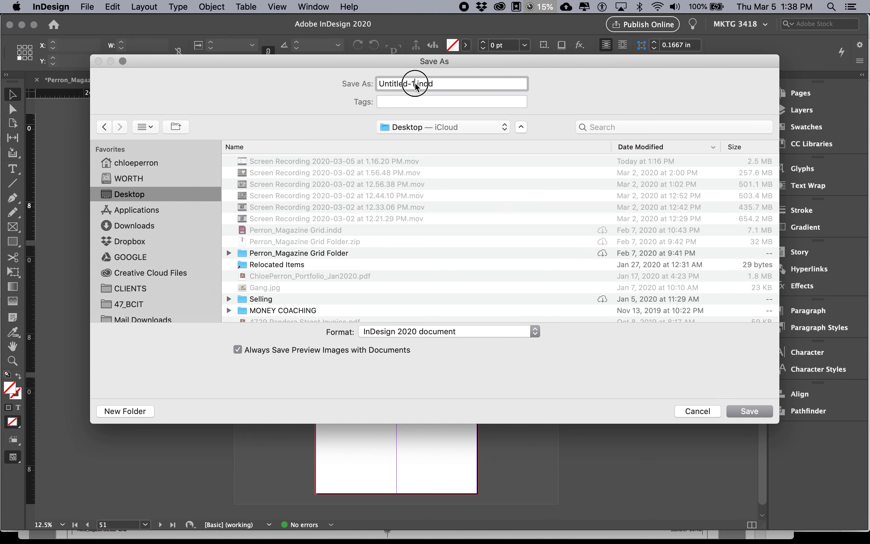
drag(415, 86, 367, 87)
text(Perron_)
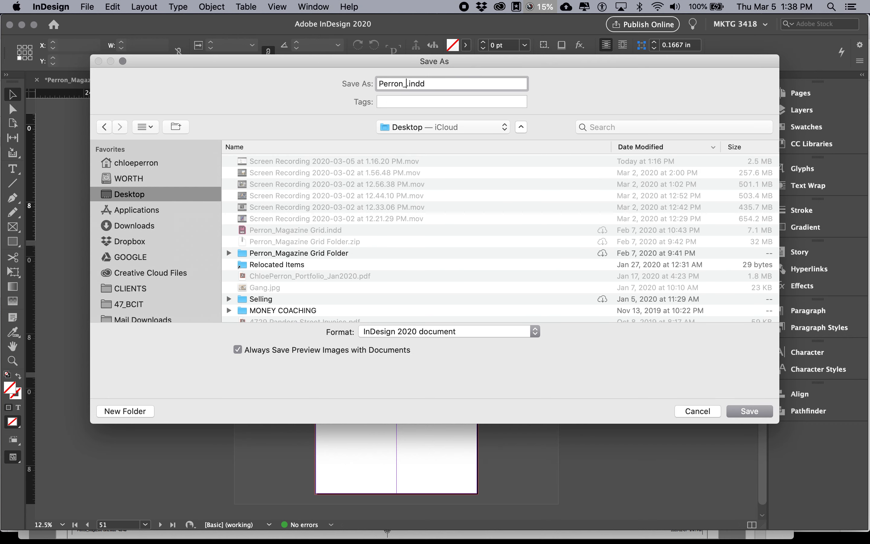
Switch to the Google Docs instructions in Chrome and copy "_Magazine Grid" from the Save as line
key(super+Tab)
key(super+Tab)
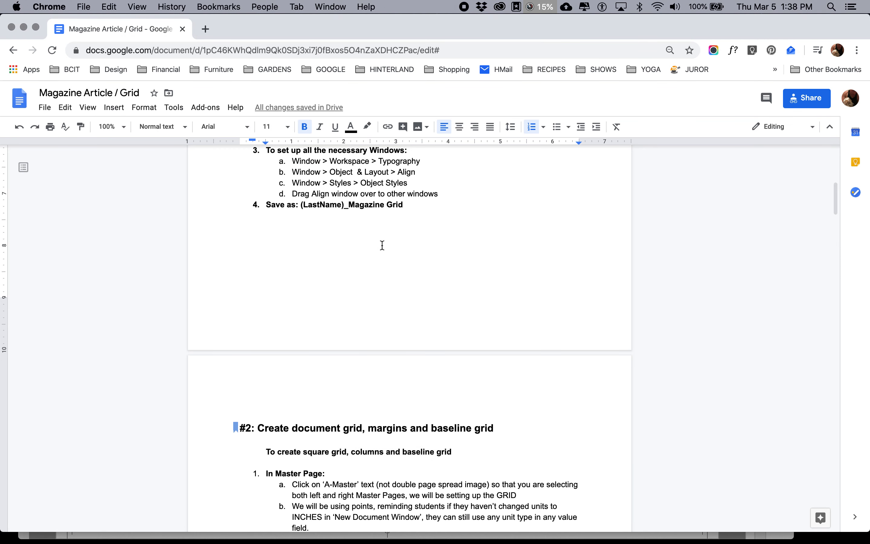
mouse_move(403, 207)
mouse_down()
mouse_move(344, 205)
mouse_move(410, 206)
mouse_up()
click(344, 204)
key(super+c)
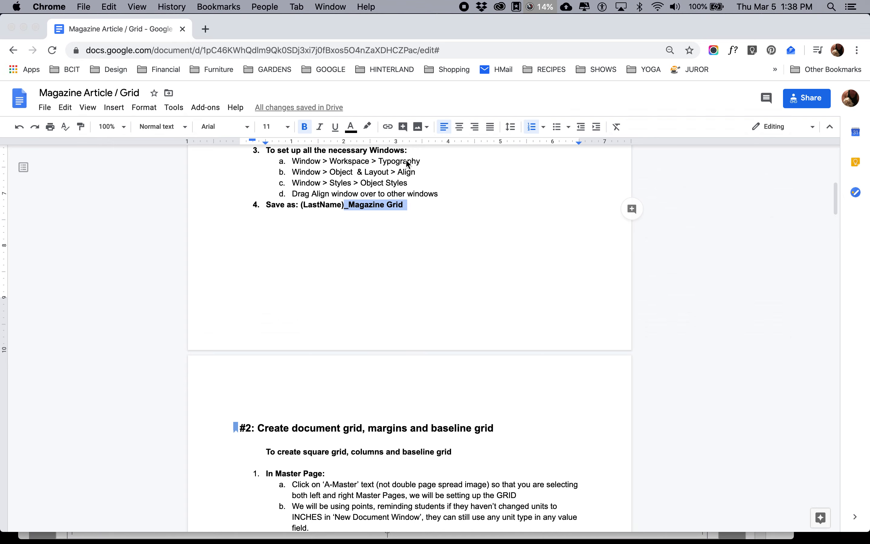
Return to InDesign, paste the copied text into the file name, remove the extra underscore and trailing space, and save the document
key(super+Tab)
key(super+v)
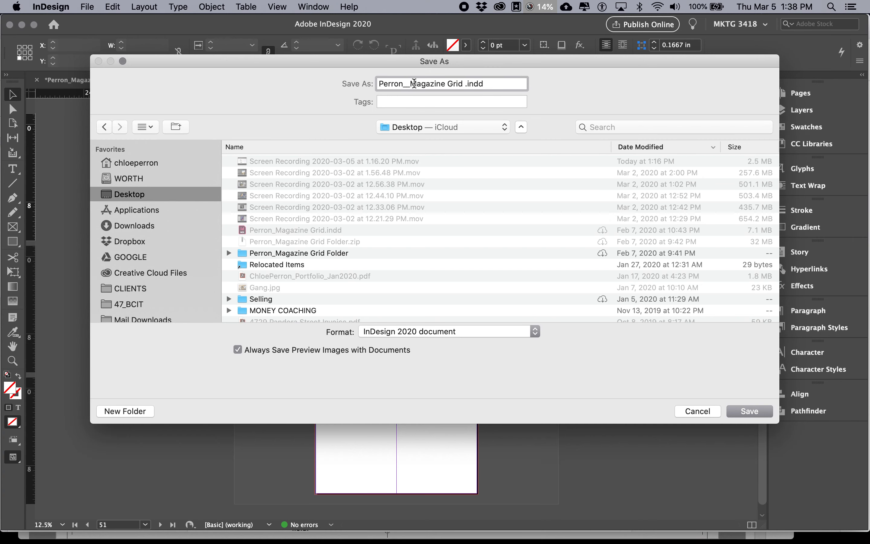
key(BackSpace)
click(462, 83)
key(BackSpace)
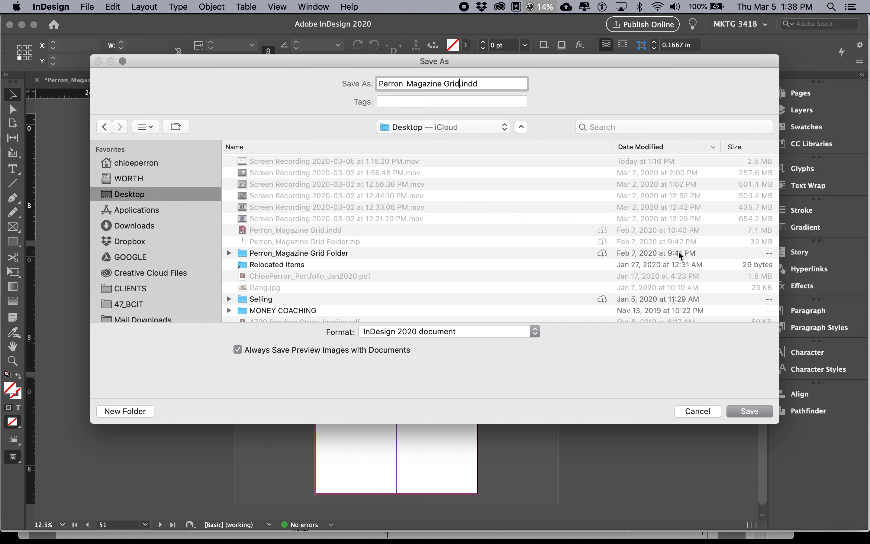
click(751, 412)
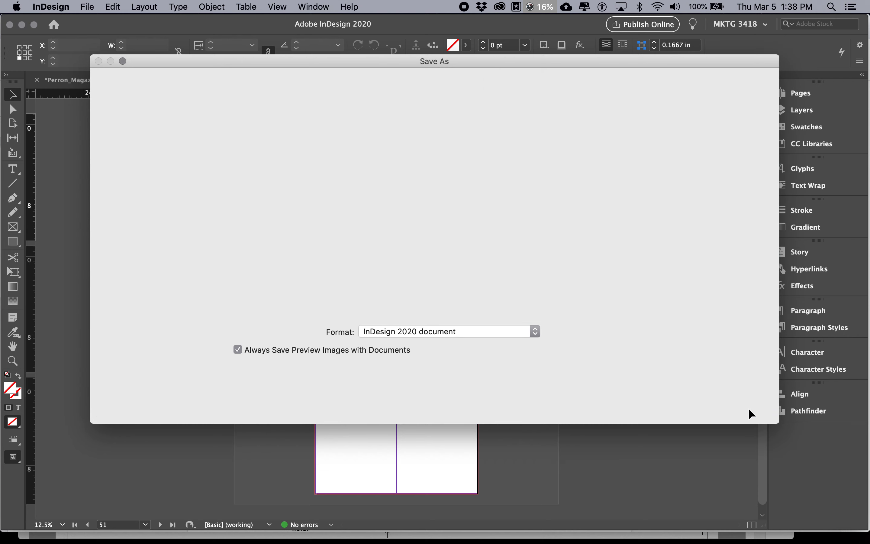